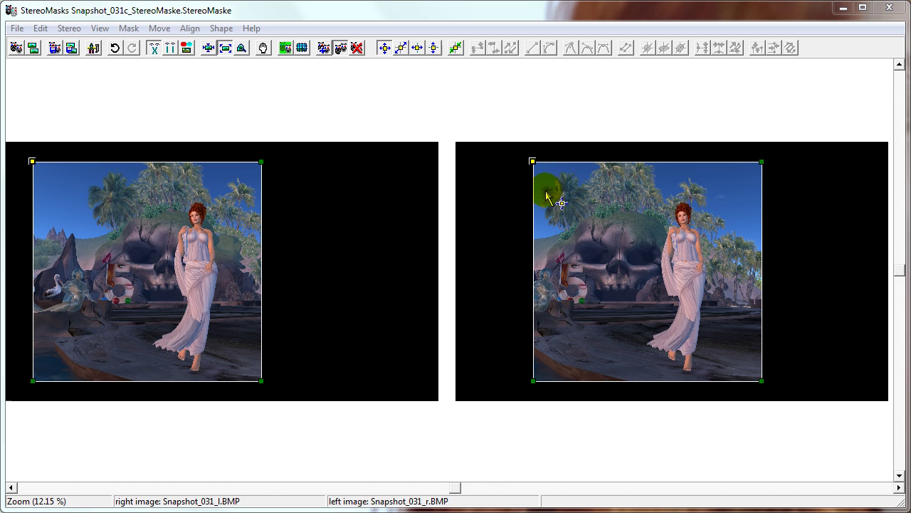
Step: Show the green surroundings outside the mask in both images
mouse_move(537, 162)
mouse_down()
mouse_move(528, 233)
mouse_move(536, 225)
mouse_up()
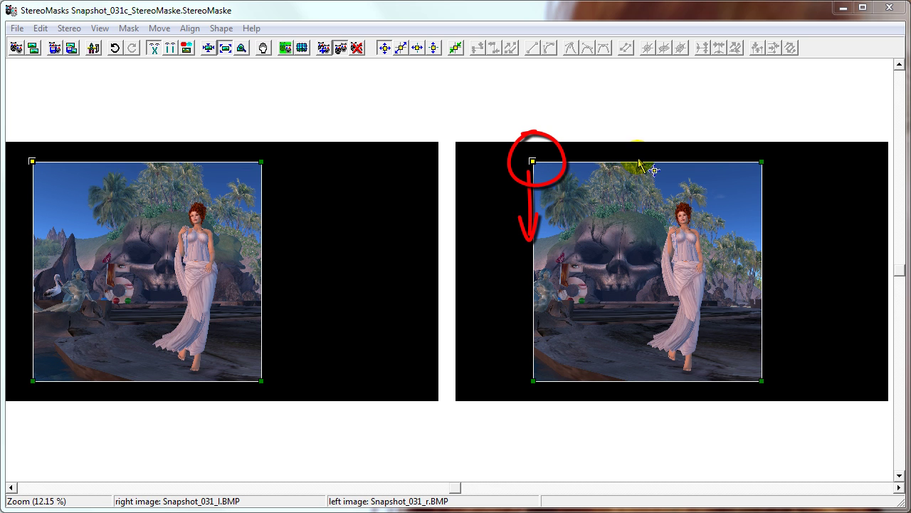
mouse_move(615, 156)
mouse_down()
mouse_move(643, 169)
mouse_move(618, 165)
mouse_move(678, 164)
mouse_move(644, 172)
mouse_up()
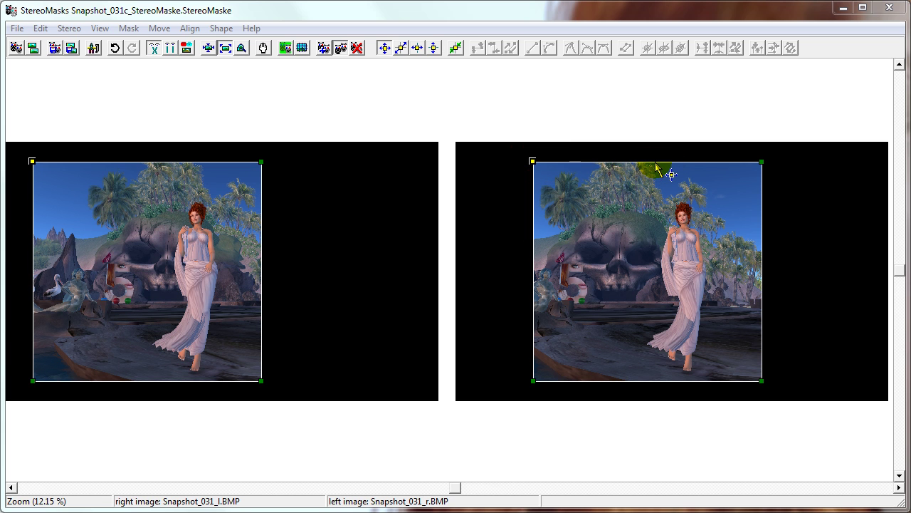
key(ctrl+b)
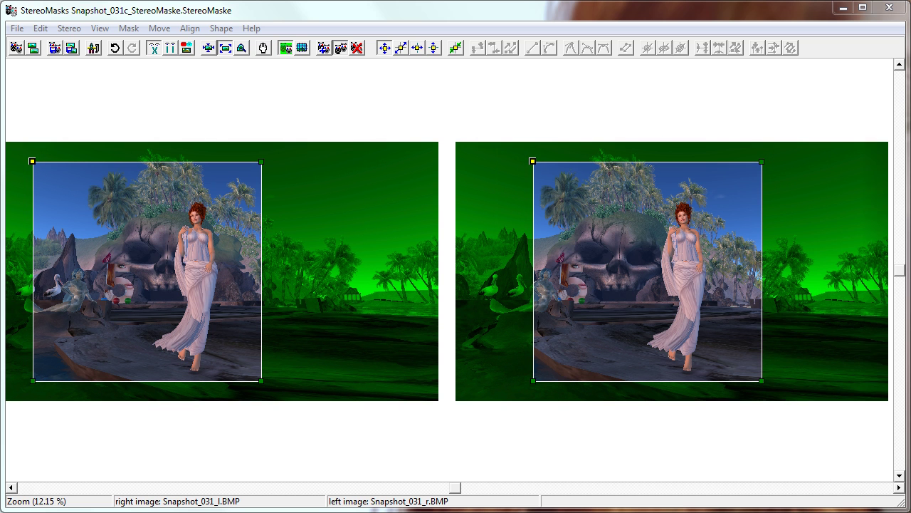
Step: Lower the top-left mask corner to mid-height, moving it vertically only
click(341, 50)
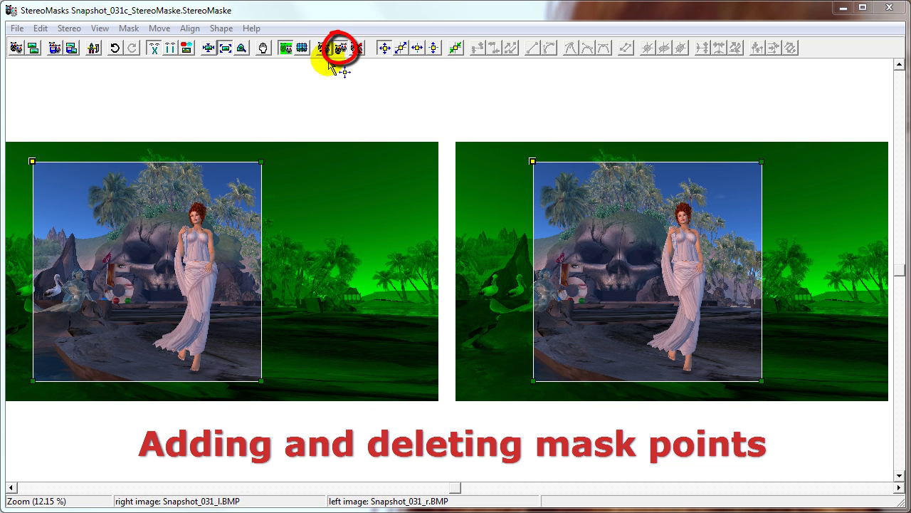
click(434, 50)
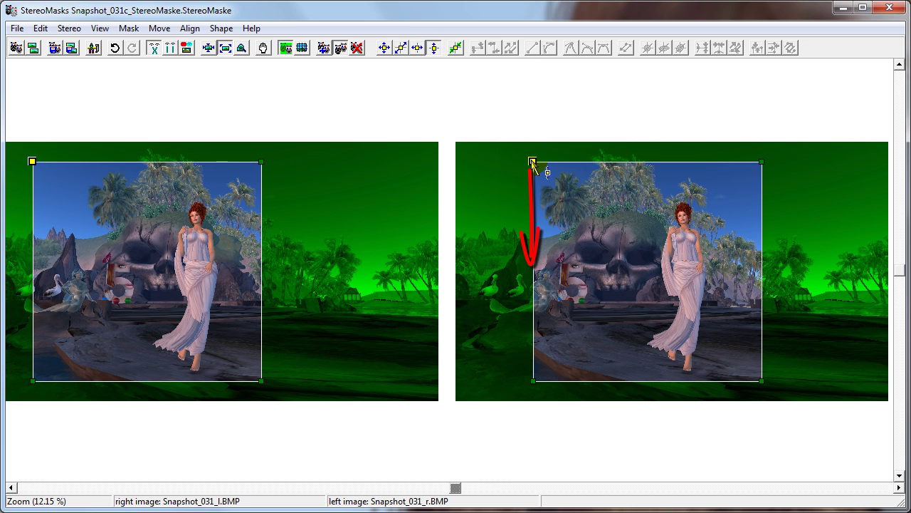
drag(532, 162, 525, 277)
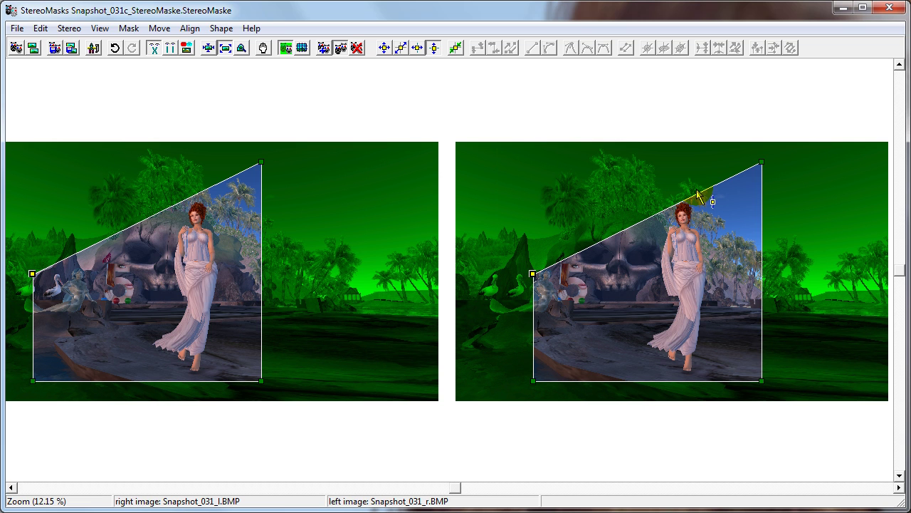
Step: Select the left end and the top-right corner of the sloped edge
click(534, 275)
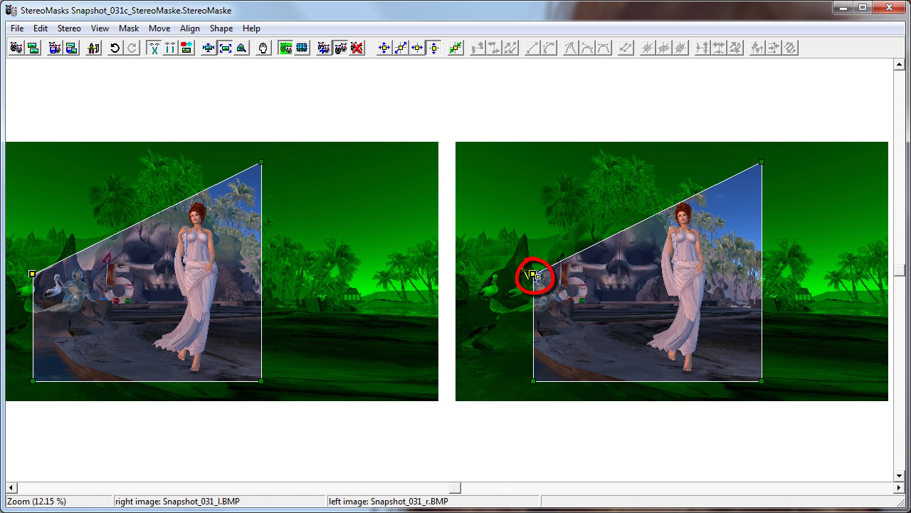
click(760, 163)
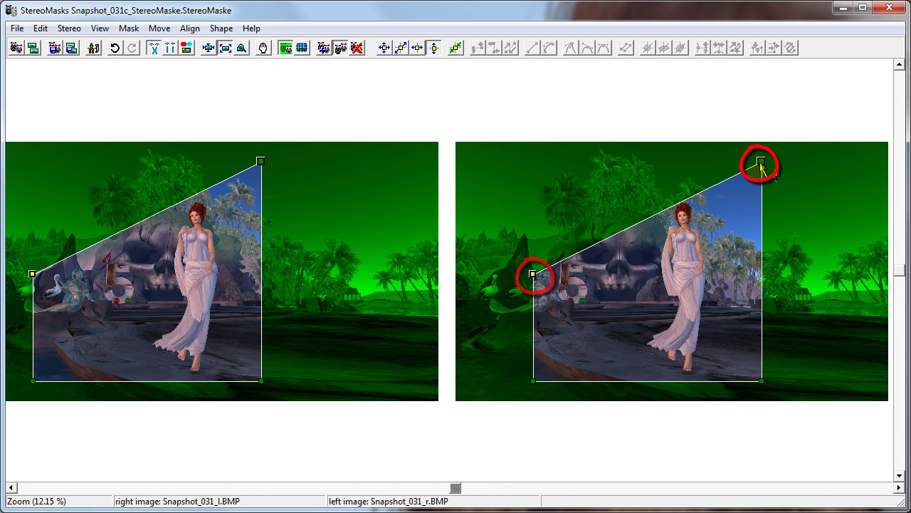
ctrl+click(760, 164)
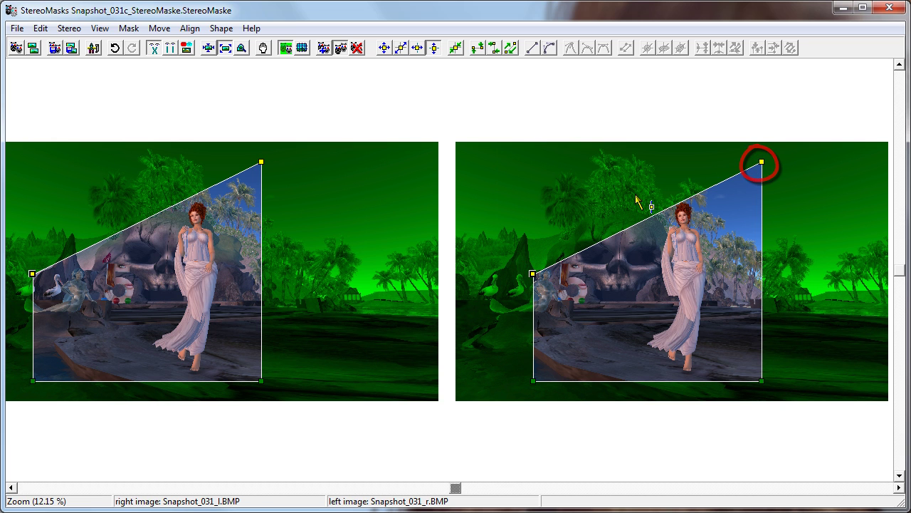
click(534, 274)
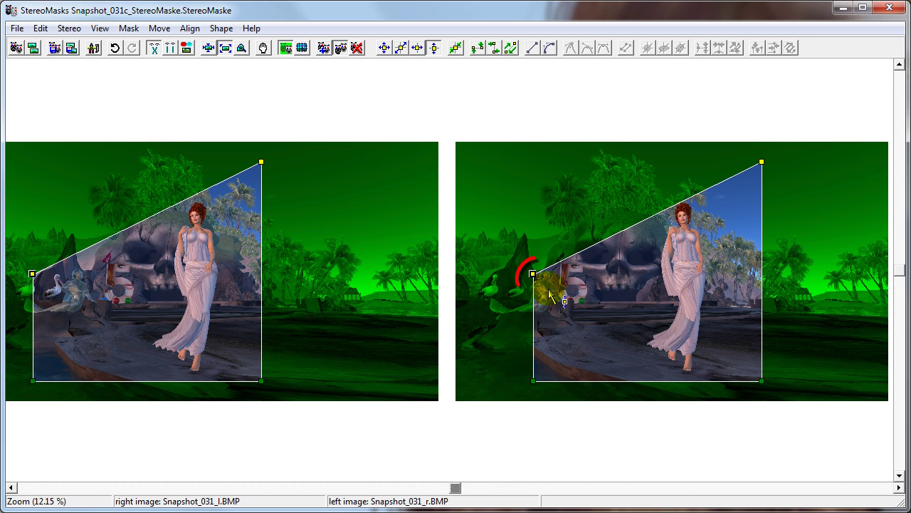
click(760, 163)
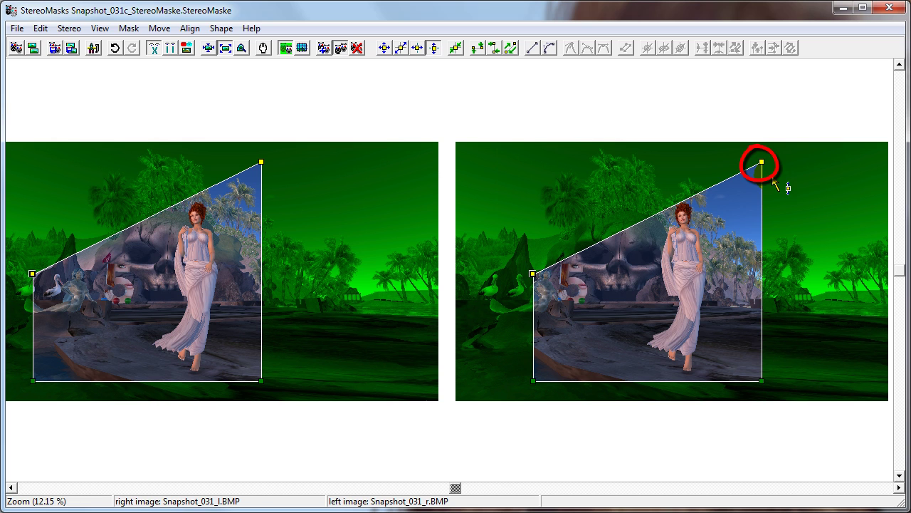
click(534, 275)
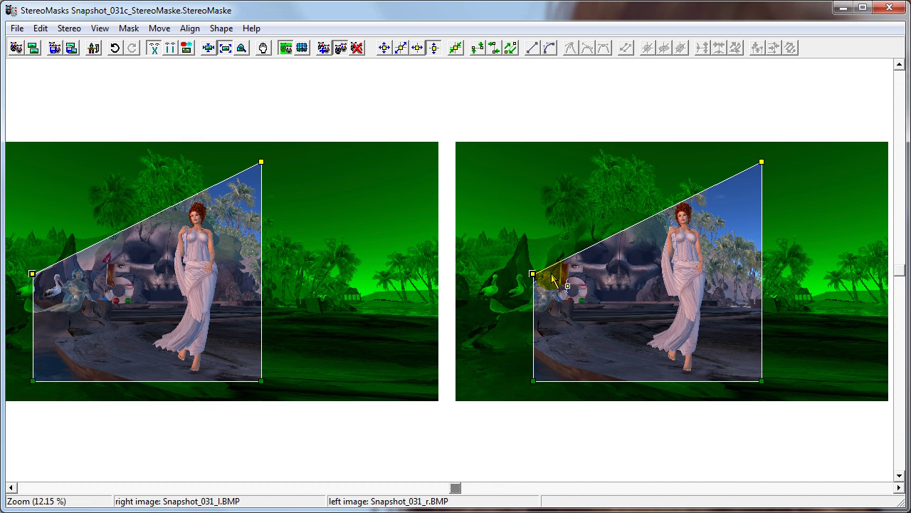
Step: Switch the mask point mode to Create new mask points
click(324, 48)
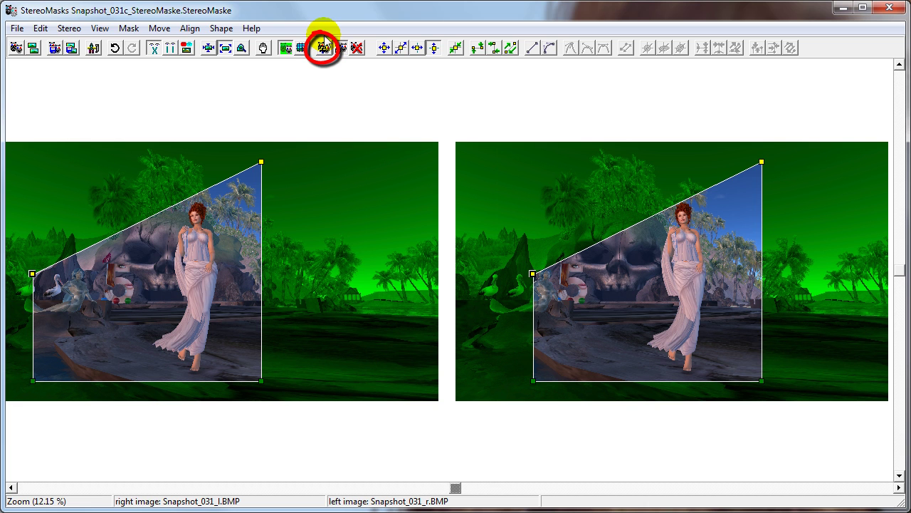
click(129, 28)
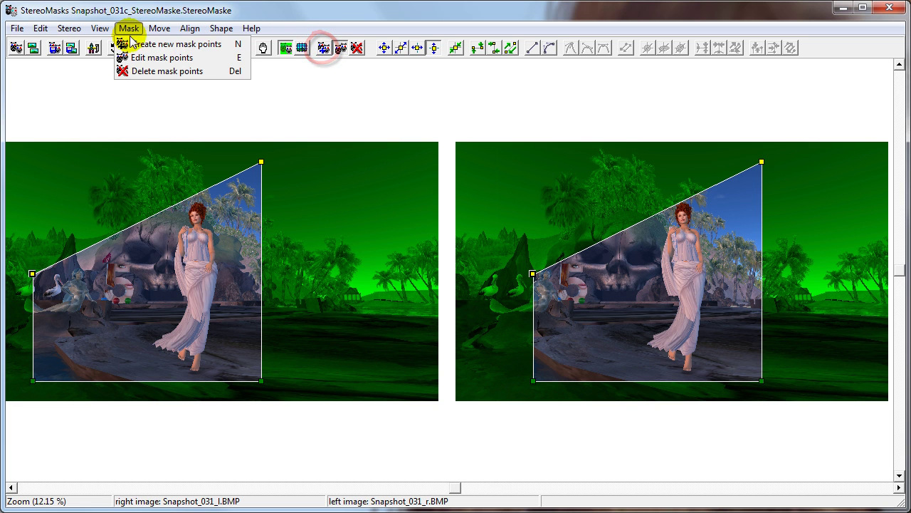
click(131, 44)
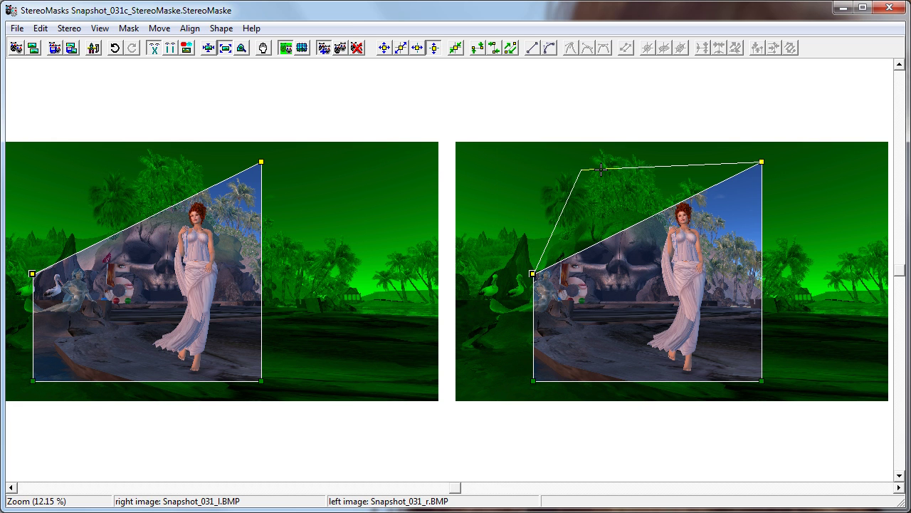
Step: Insert four points along the sloped top edge, from the top right down to the left corner
click(662, 162)
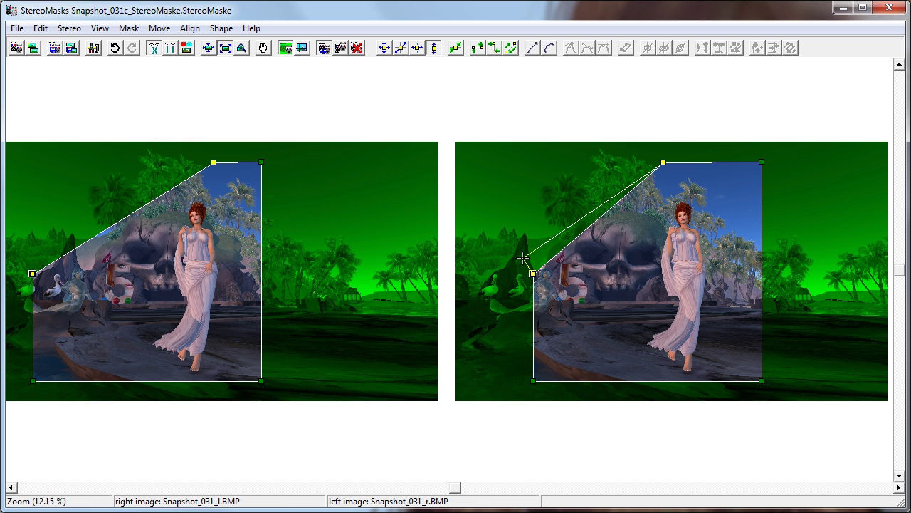
click(616, 175)
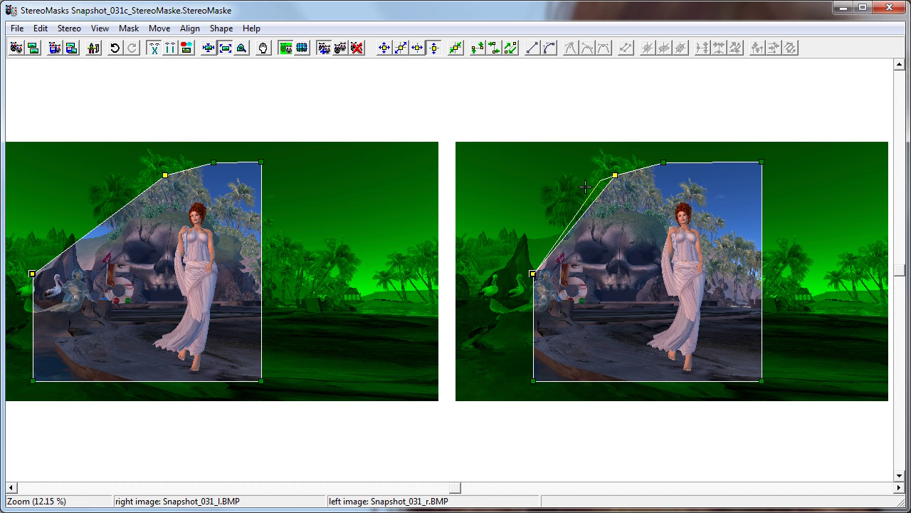
click(571, 194)
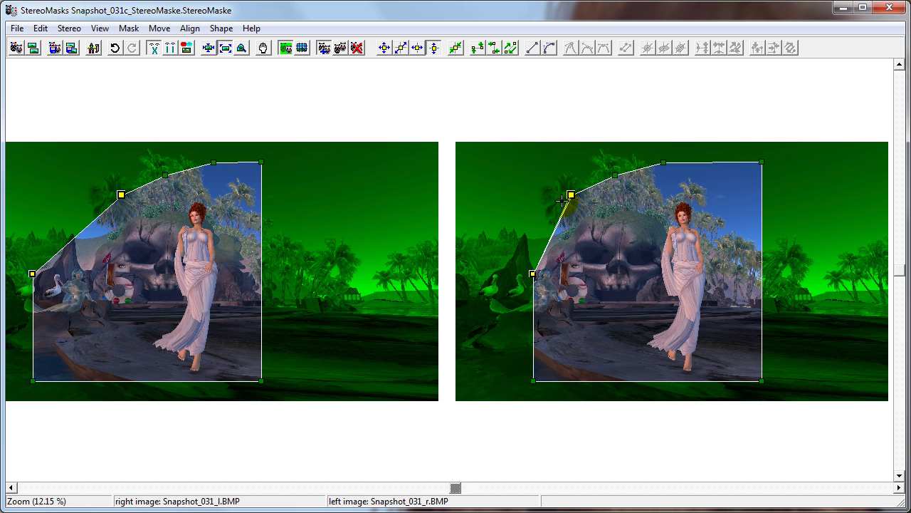
click(529, 234)
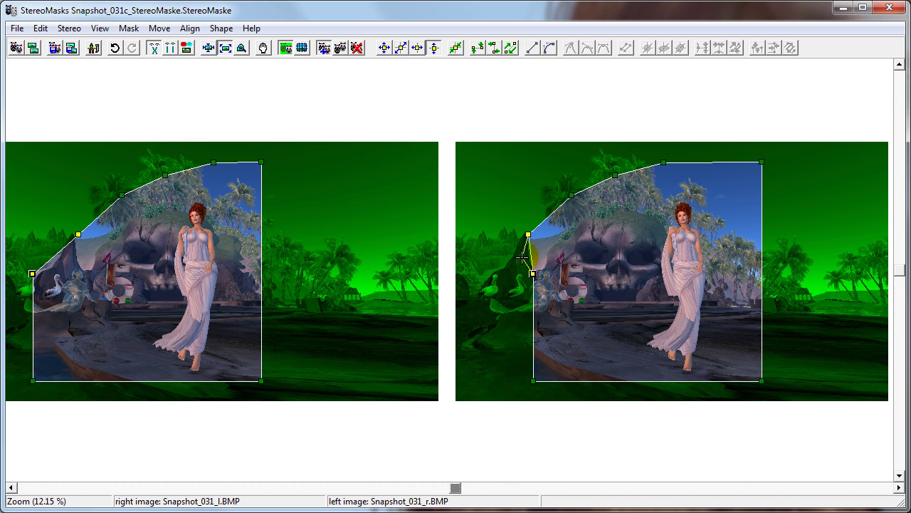
click(339, 47)
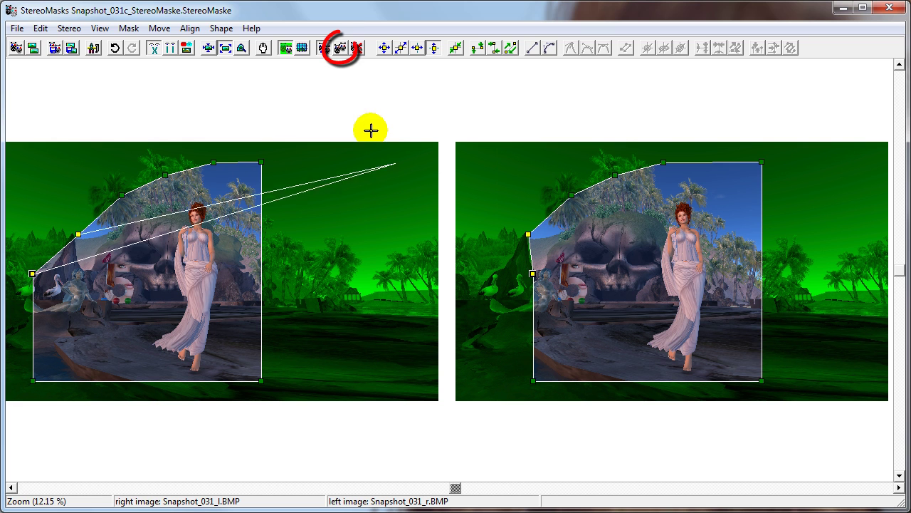
Step: End point insertion, clear the selection, and box-select the new upper-left edge points
click(342, 52)
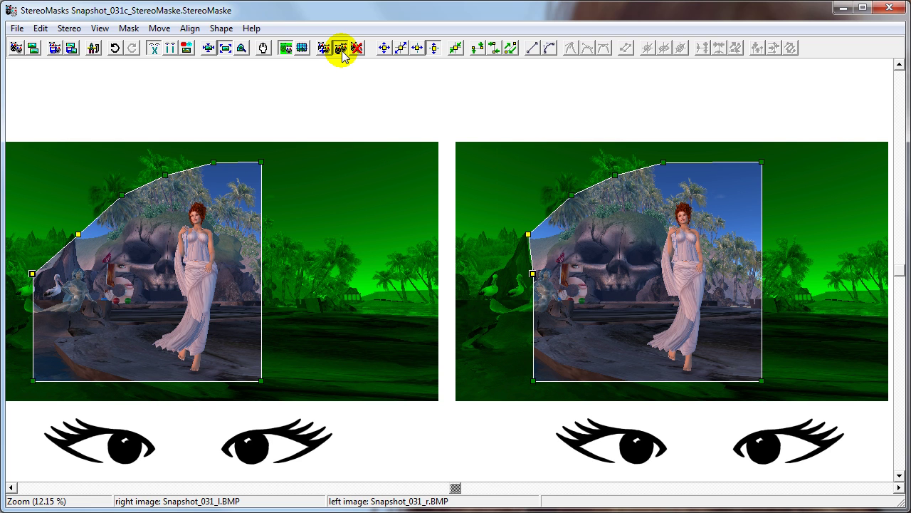
click(341, 50)
drag(492, 137, 711, 250)
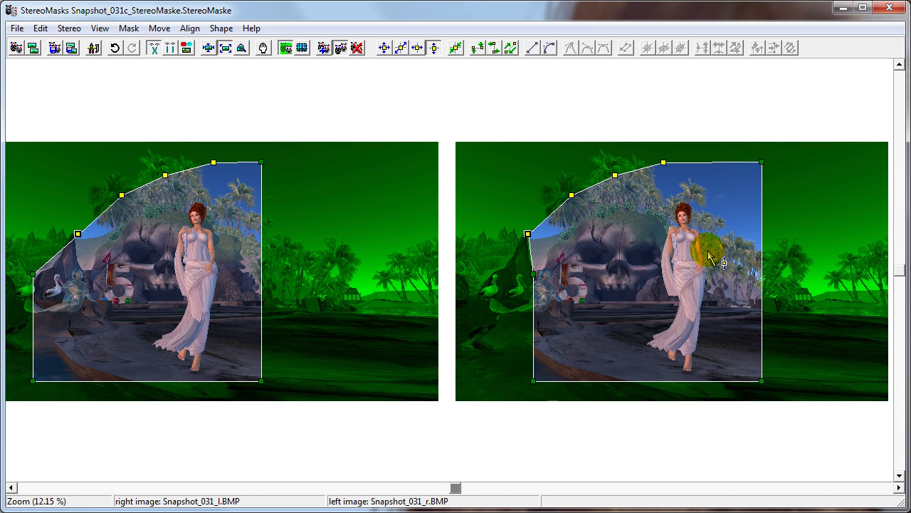
Step: Match the upper-left edge points' depth to the bottom-left corner point, then deselect
click(534, 381)
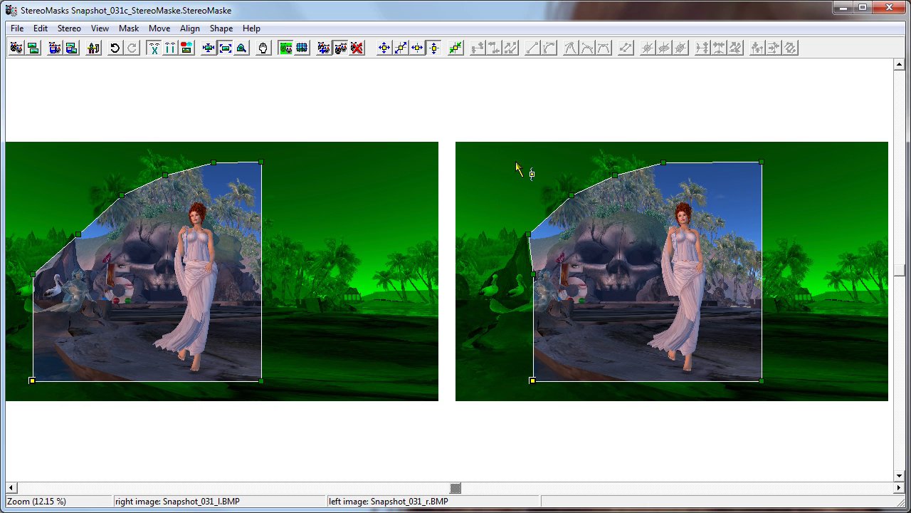
click(498, 134)
drag(499, 135, 696, 258)
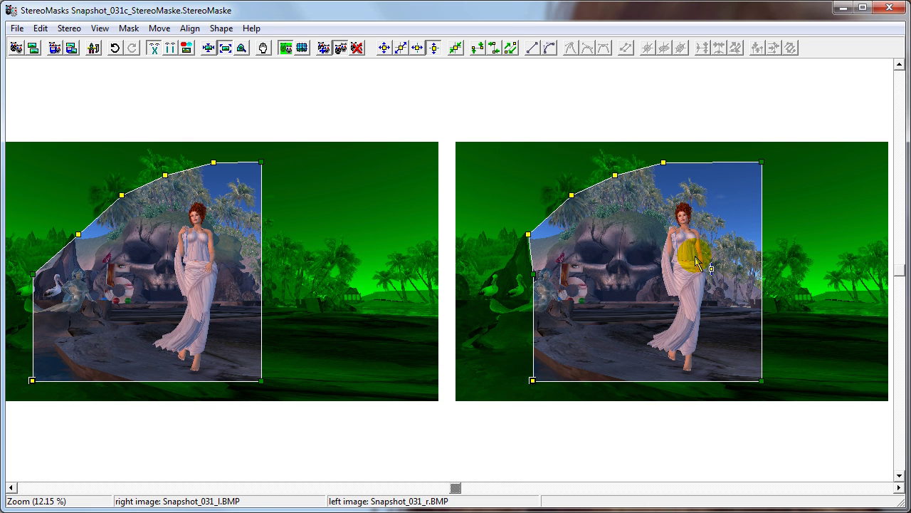
click(512, 48)
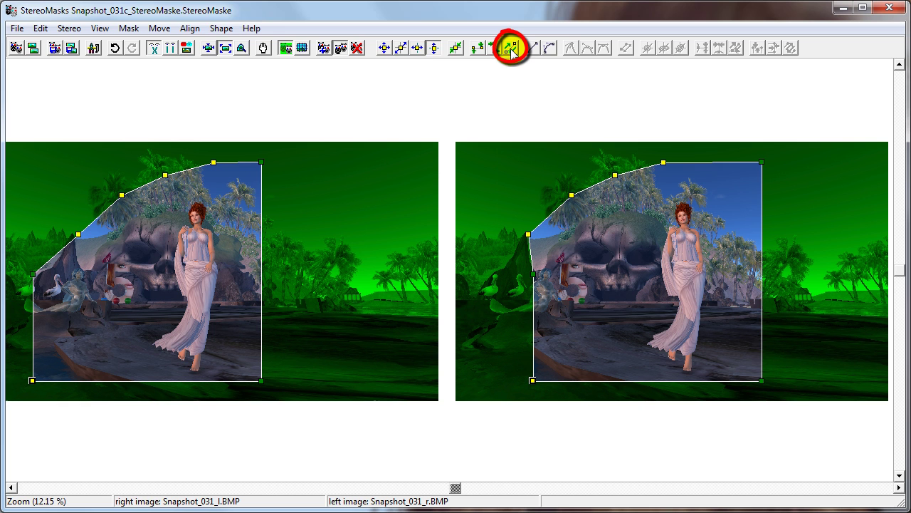
click(191, 29)
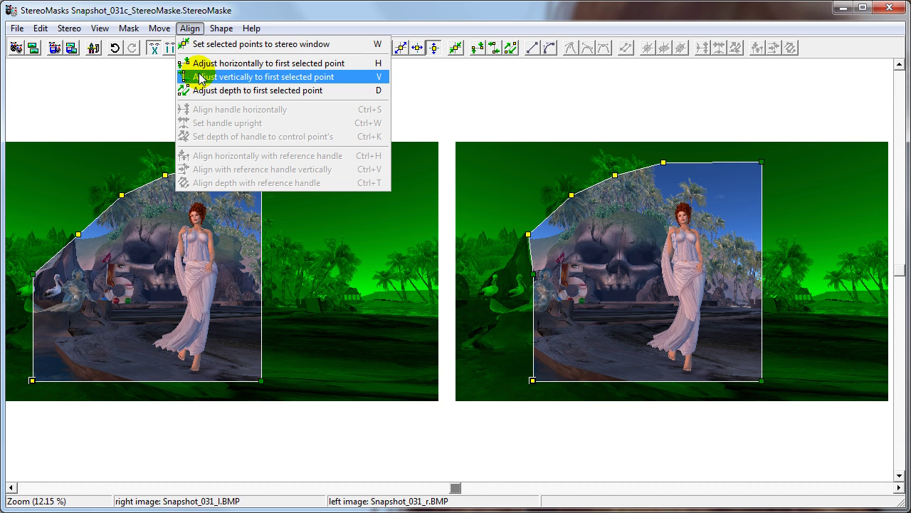
click(199, 91)
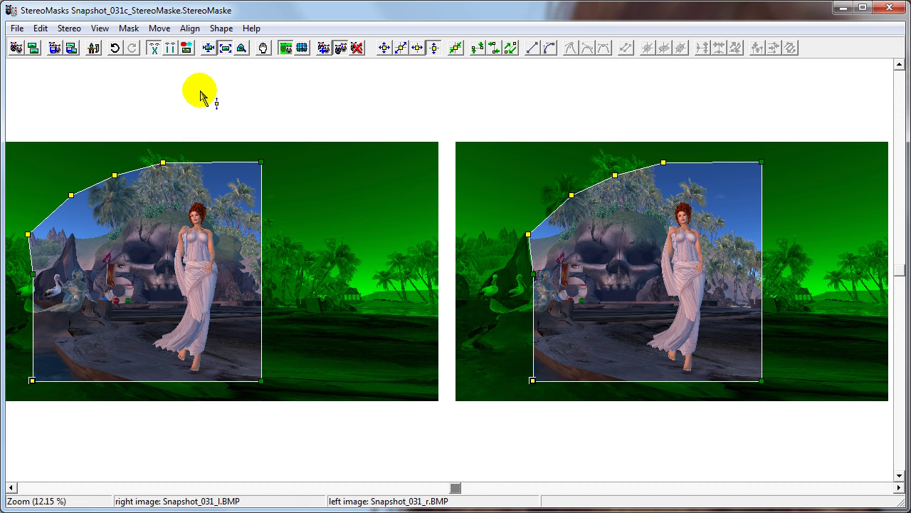
click(475, 172)
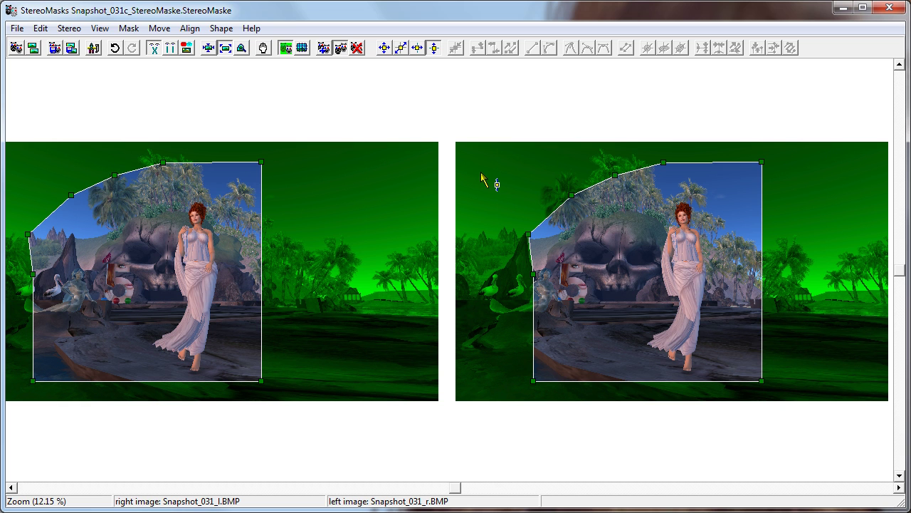
Step: Delete the three upper-left edge points from both masks
drag(499, 151, 637, 259)
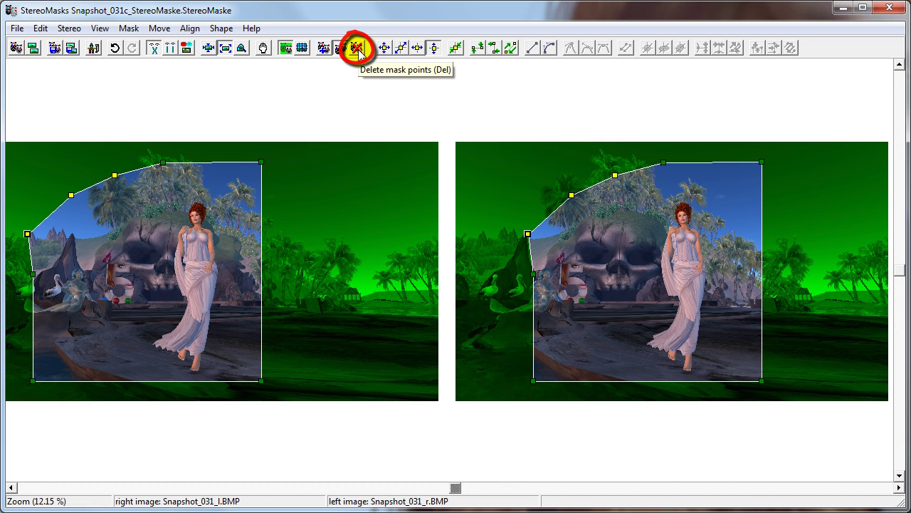
click(128, 28)
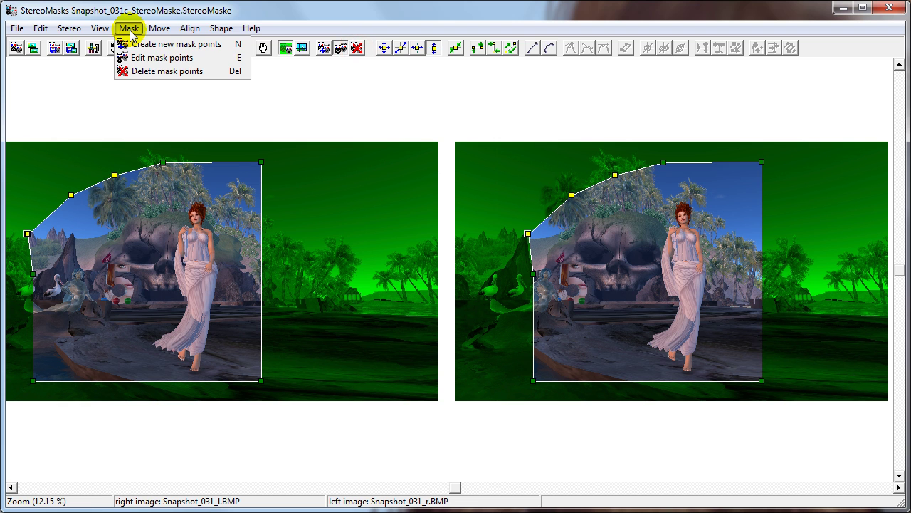
click(138, 72)
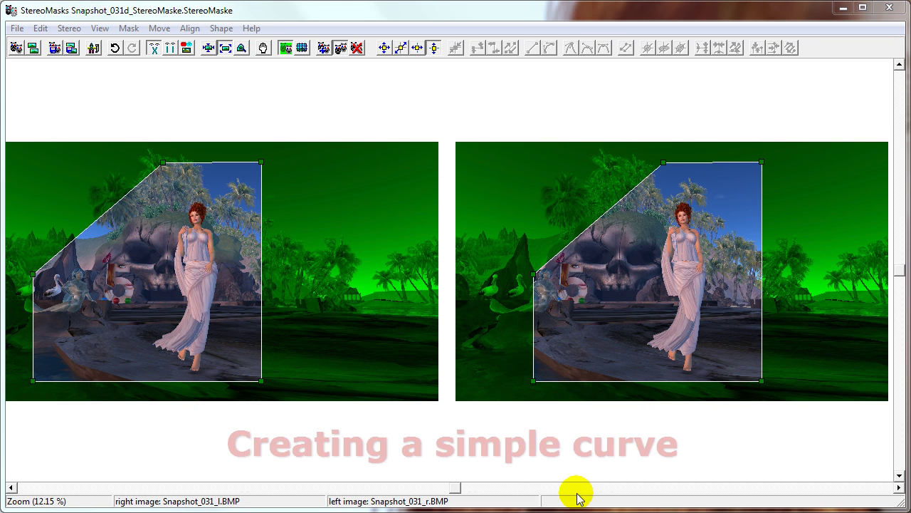
Step: Select both endpoints of the diagonal edge and bring up the Shape conversion options
click(533, 274)
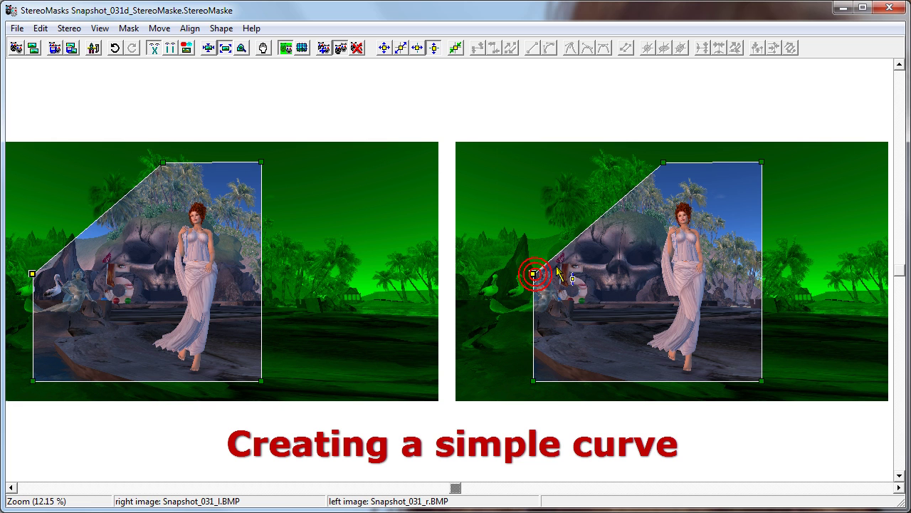
click(662, 163)
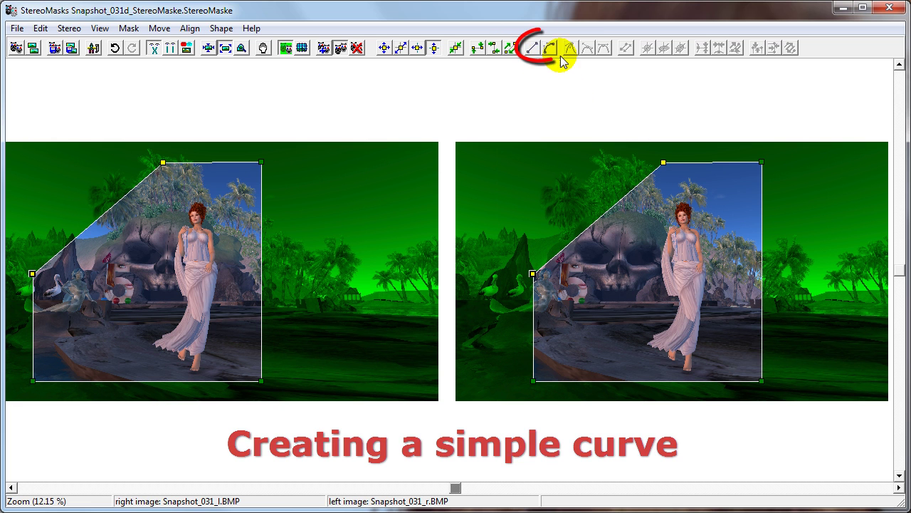
click(533, 47)
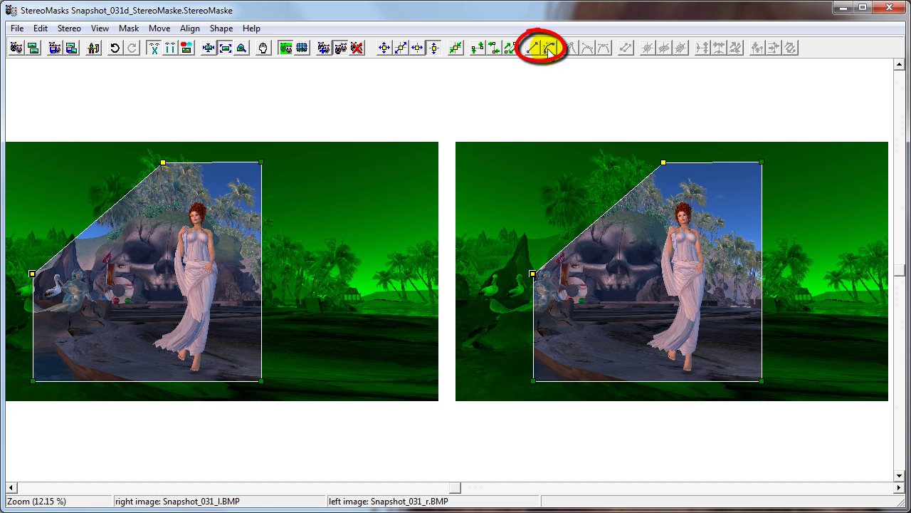
click(221, 30)
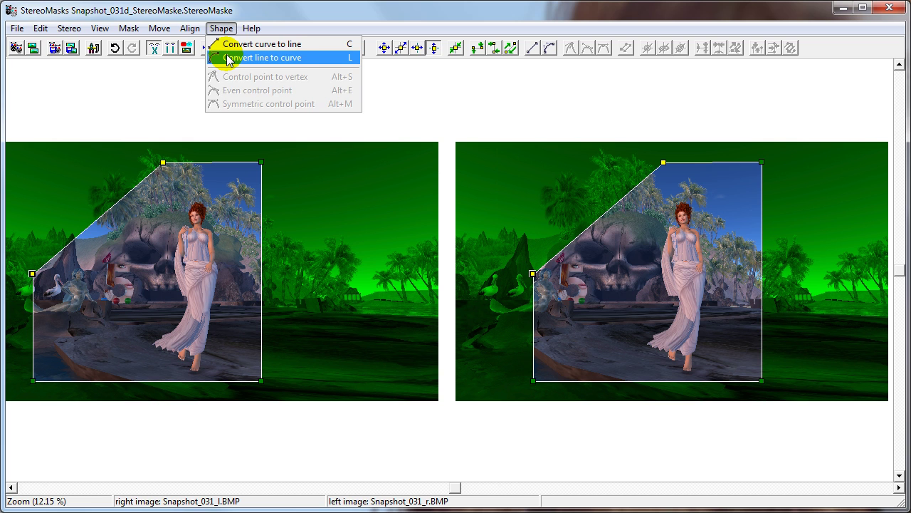
Step: Convert the diagonal edge to a Bézier curve and drag its handles into an S-shape
click(226, 58)
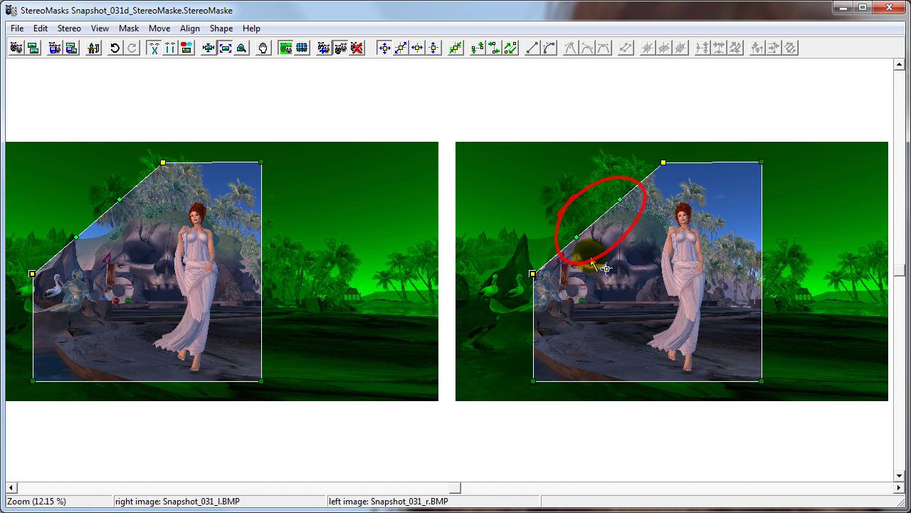
drag(576, 237, 513, 212)
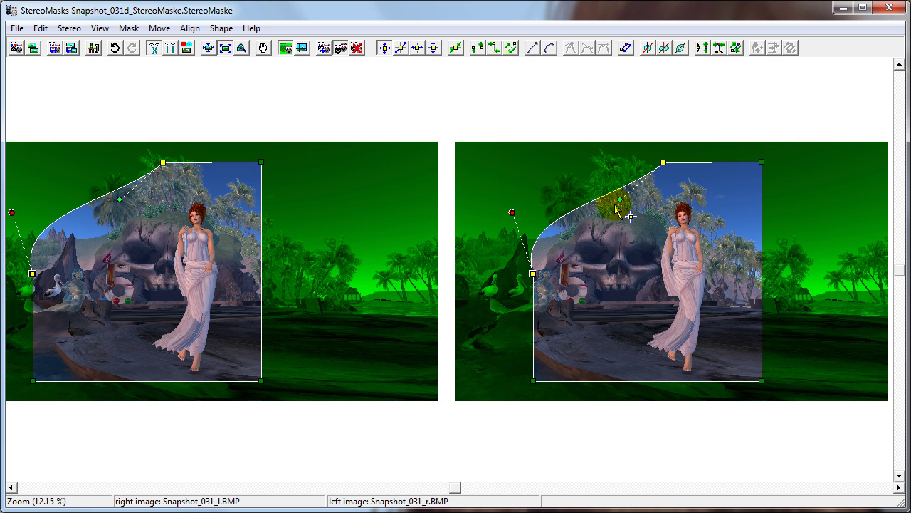
drag(619, 202, 575, 169)
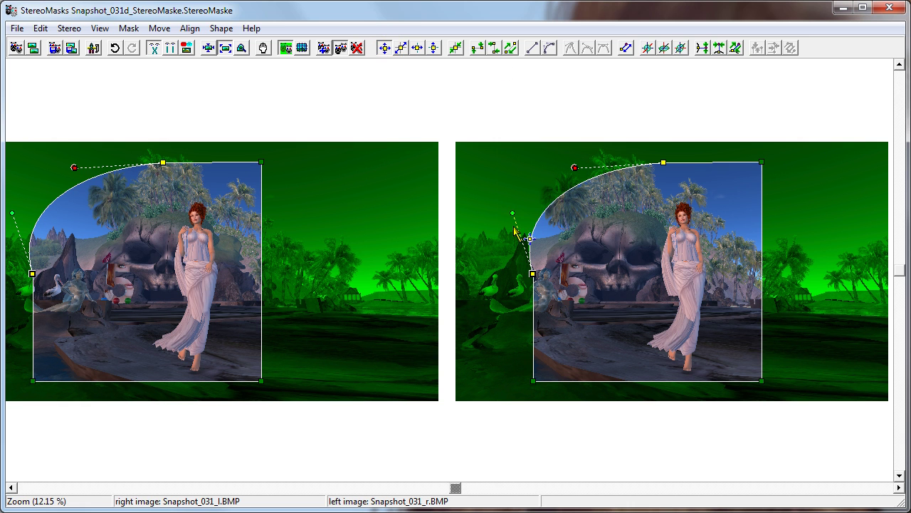
drag(509, 210, 666, 373)
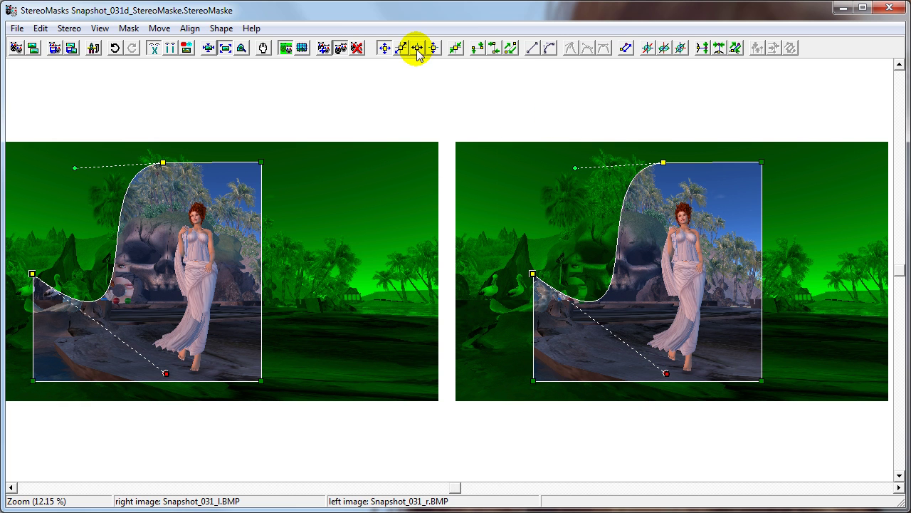
Step: Nudge the lower curve handle along the bottom edge with horizontal, then diagonal movement
click(418, 50)
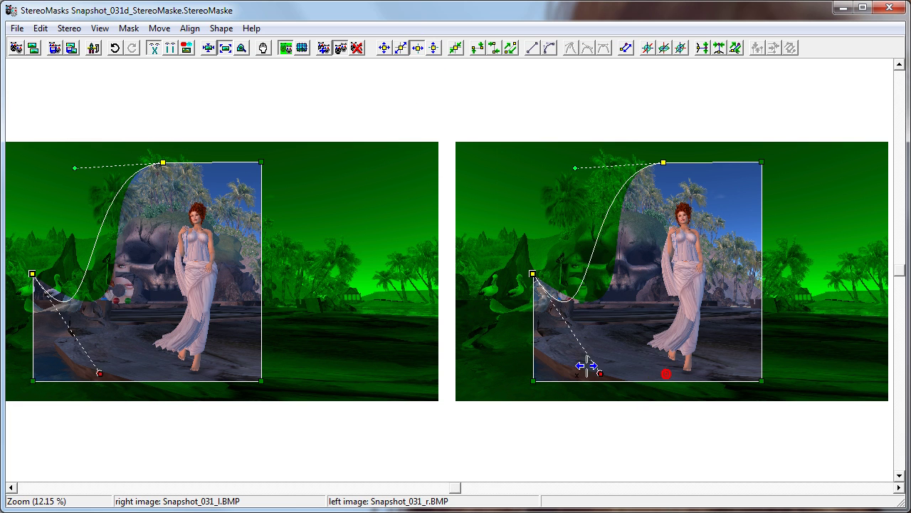
drag(665, 369, 647, 377)
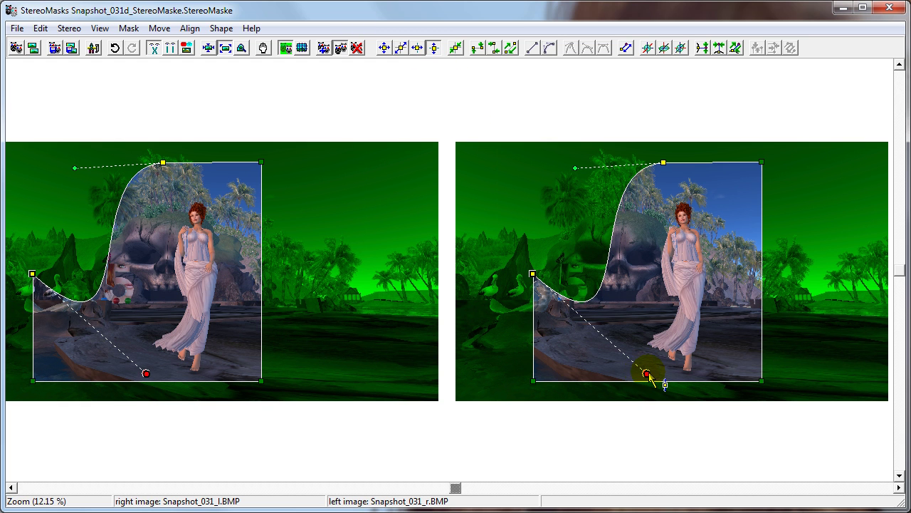
mouse_move(643, 372)
mouse_down()
mouse_move(647, 380)
mouse_move(647, 368)
mouse_up()
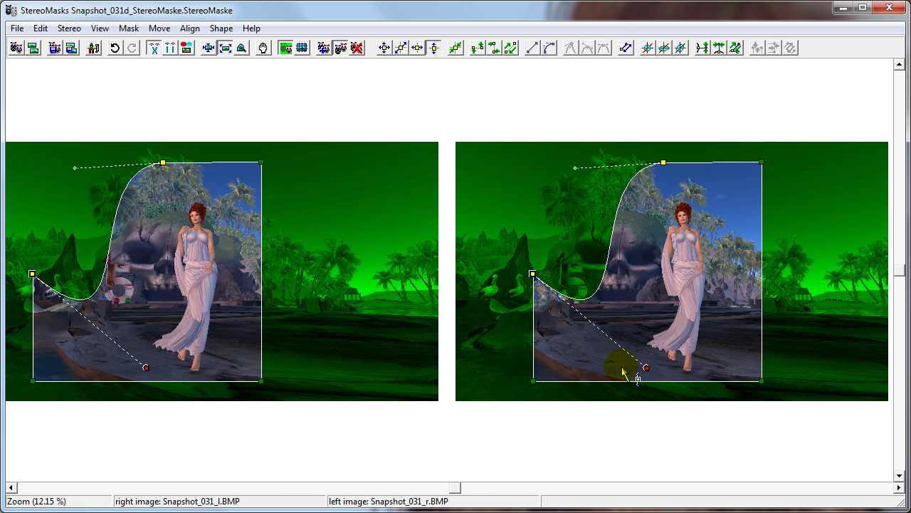
click(625, 48)
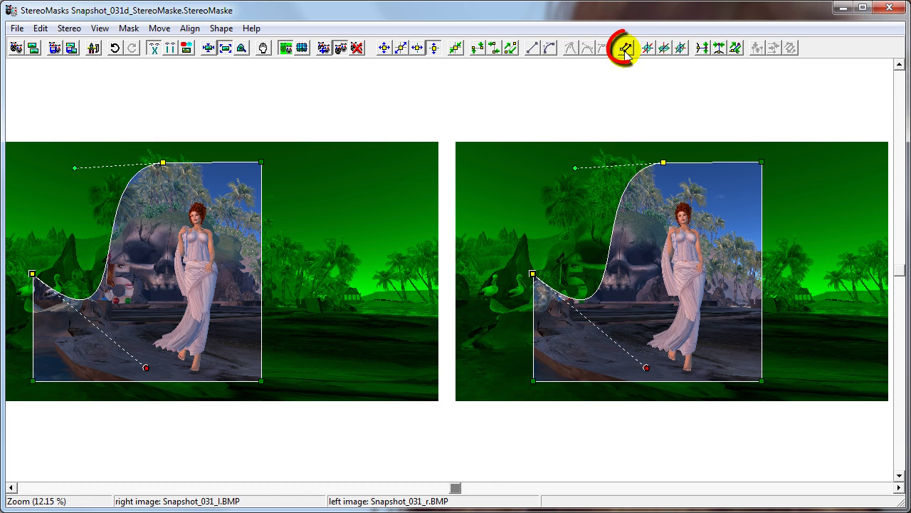
click(625, 48)
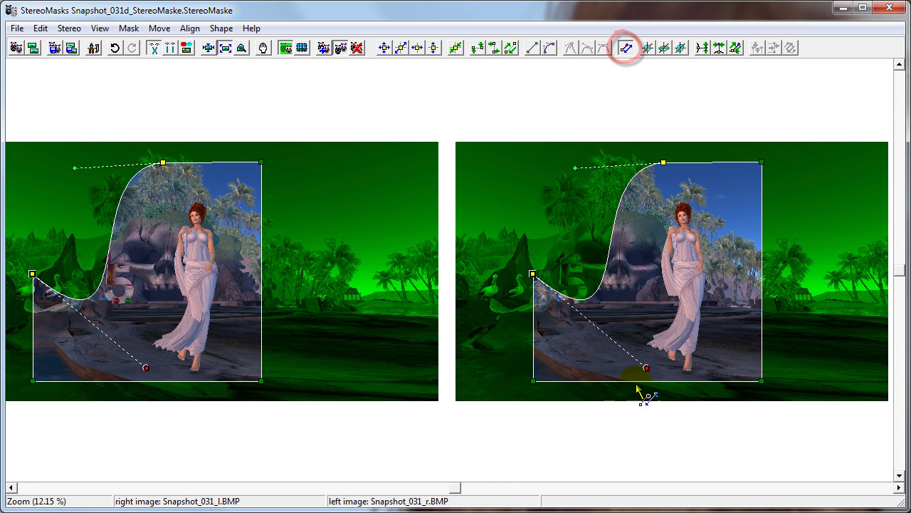
mouse_move(646, 368)
mouse_down()
mouse_move(605, 336)
mouse_move(698, 407)
mouse_move(620, 346)
mouse_move(691, 377)
mouse_move(620, 423)
mouse_move(636, 413)
mouse_move(595, 363)
mouse_move(662, 370)
mouse_move(625, 391)
mouse_move(594, 377)
mouse_move(663, 411)
mouse_move(643, 362)
mouse_move(602, 331)
mouse_move(654, 384)
mouse_up()
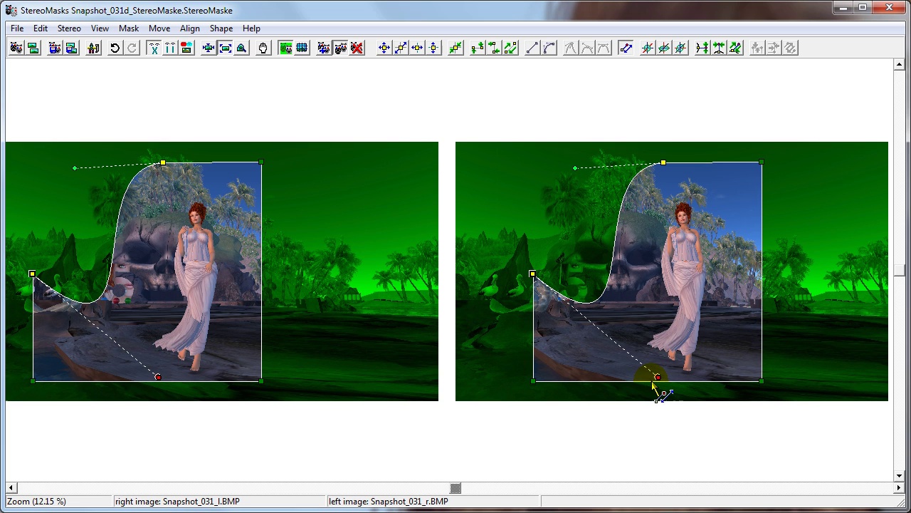
Step: Restore free movement and reshape the curve handles into a wave rising to the top point
click(627, 48)
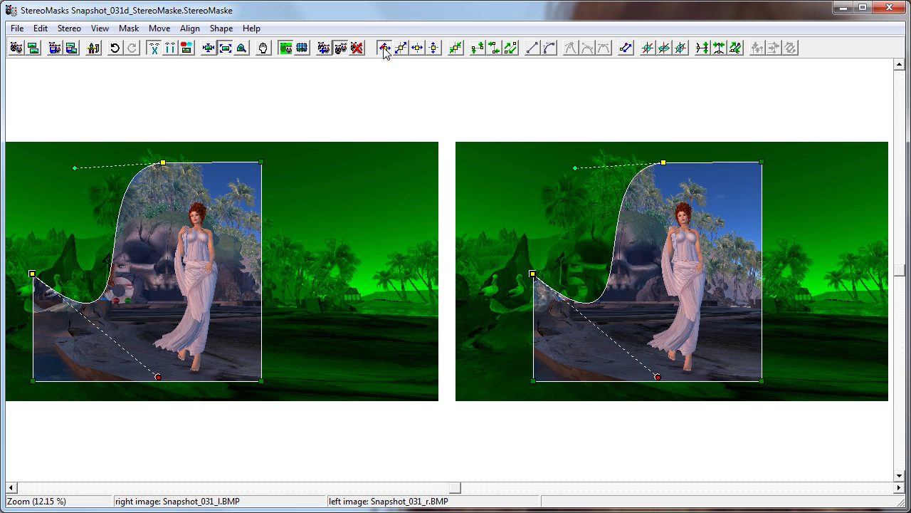
click(384, 47)
drag(655, 373, 529, 328)
drag(501, 265, 478, 209)
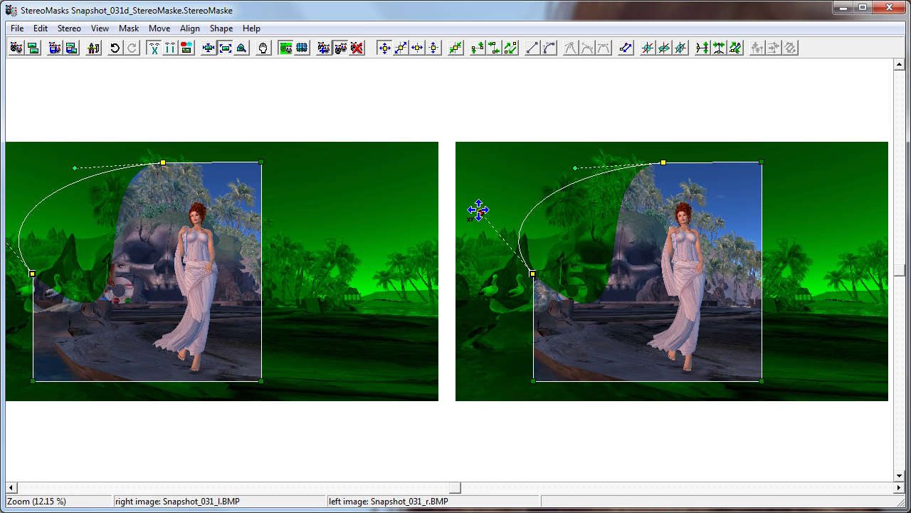
drag(575, 169, 692, 242)
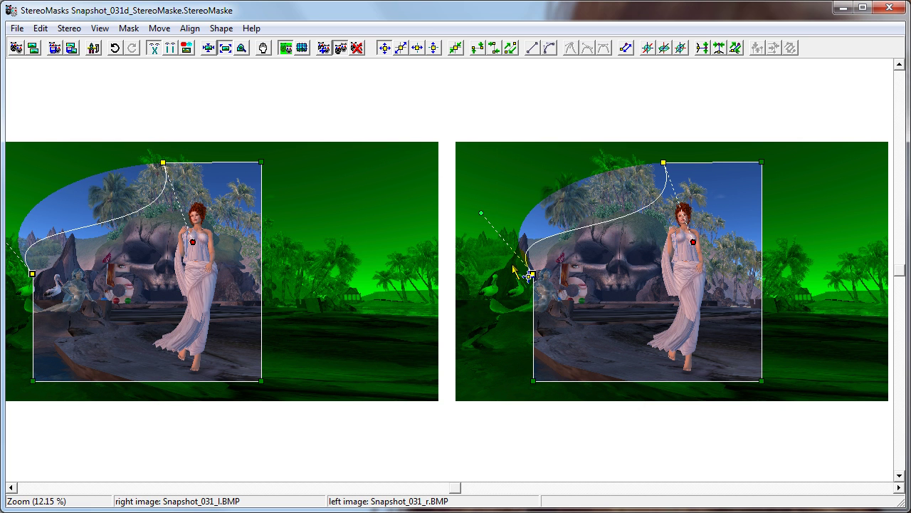
drag(483, 213, 622, 337)
drag(598, 190, 508, 198)
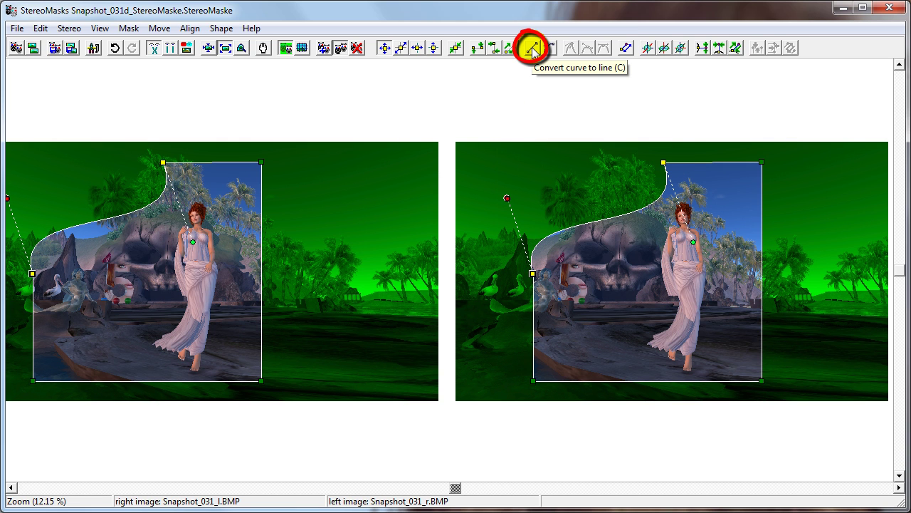
Step: Convert the S-curved edge back to a straight diagonal from the left point to the top point
click(221, 29)
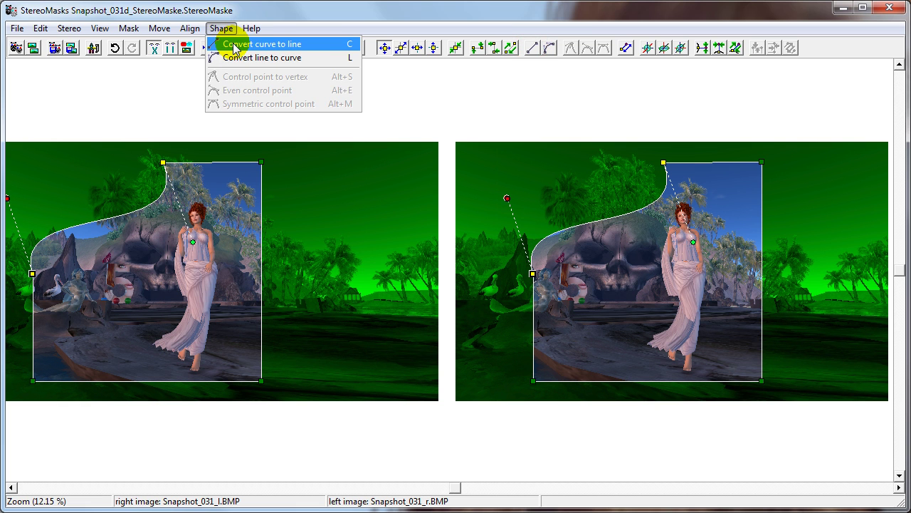
click(234, 45)
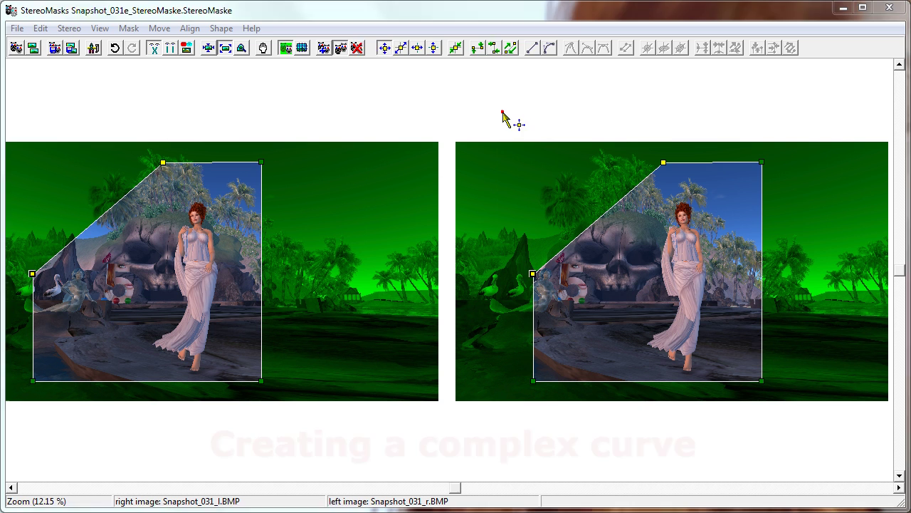
Step: Convert the selected top-edge segments to curves and bend the diagonal edge with its two handles
drag(502, 113, 794, 330)
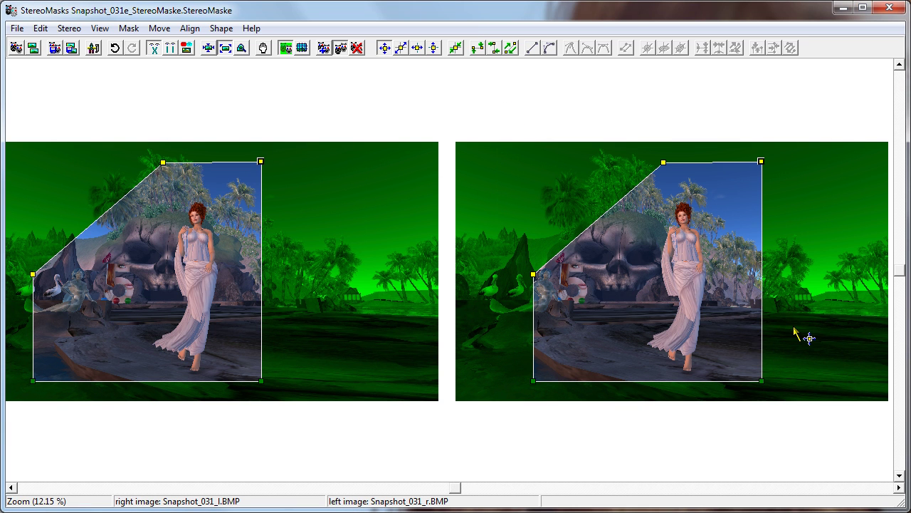
click(549, 48)
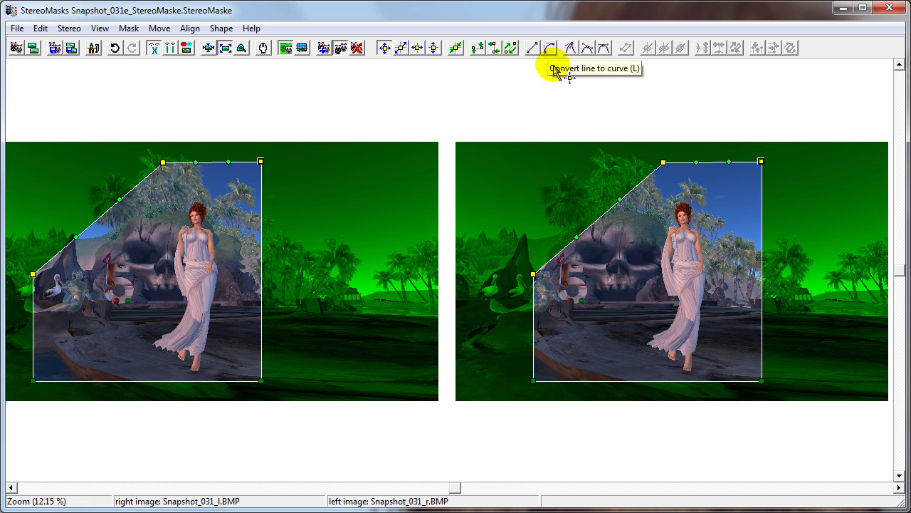
drag(577, 235, 483, 182)
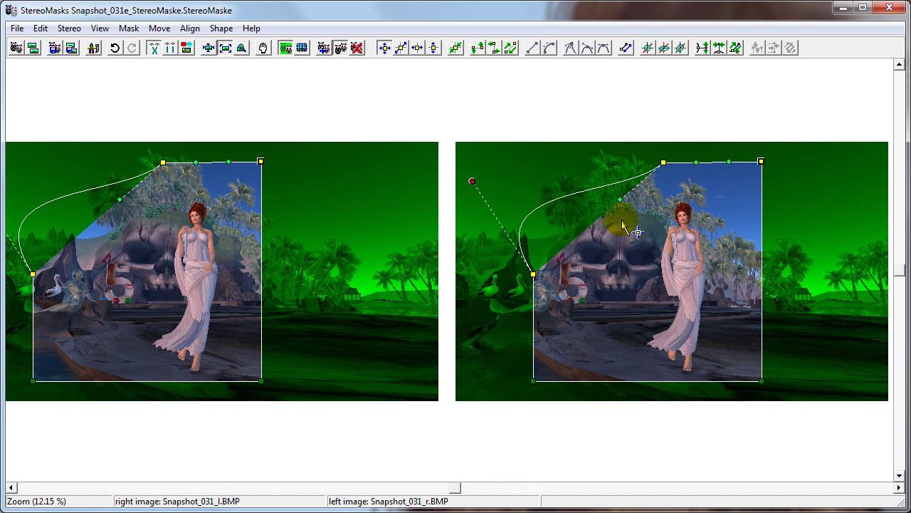
drag(621, 201, 599, 311)
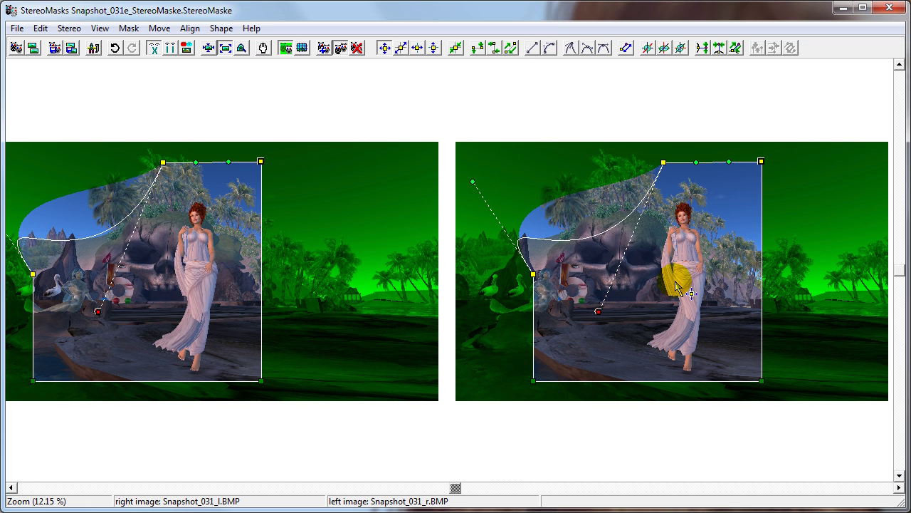
Step: Drag the top edge's midpoint handle into a deep dip before the top-right corner
click(695, 163)
drag(695, 163, 680, 264)
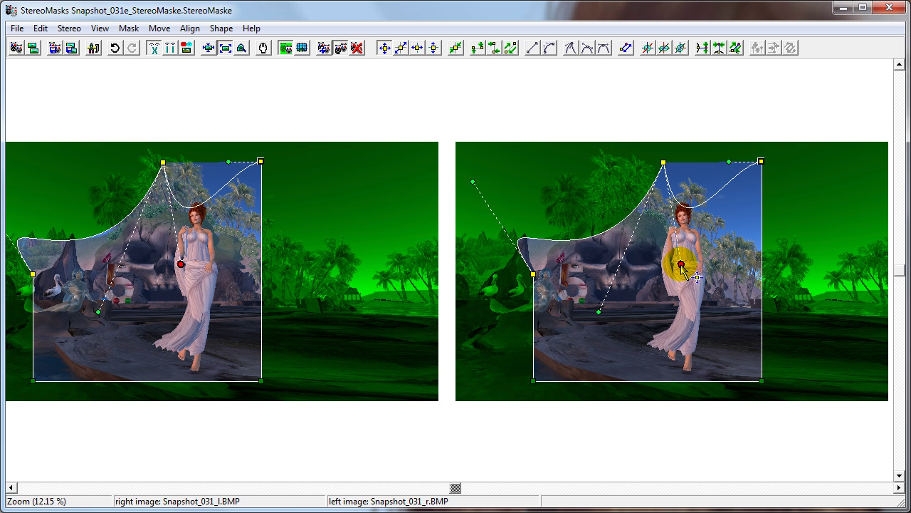
drag(729, 162, 783, 103)
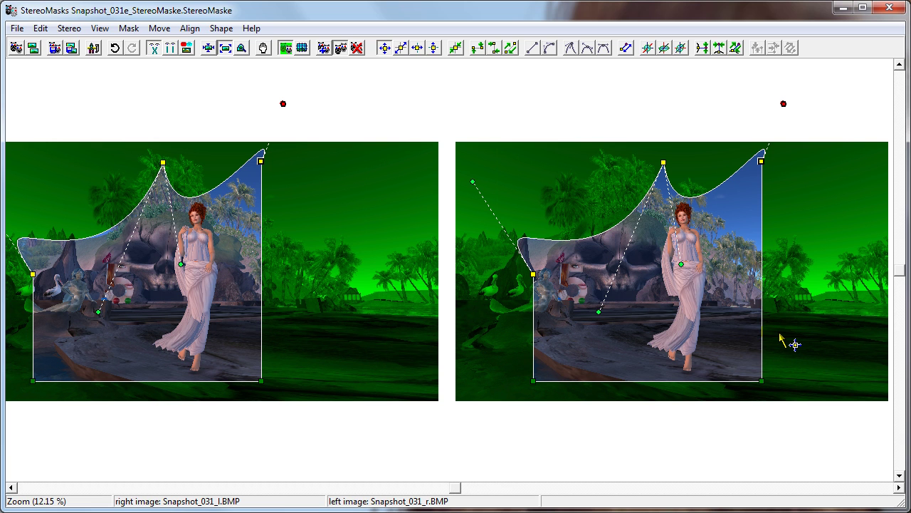
Step: Move the control point over the woman's chest and raise the lower handle so the curve sweeps up to the peak
click(681, 264)
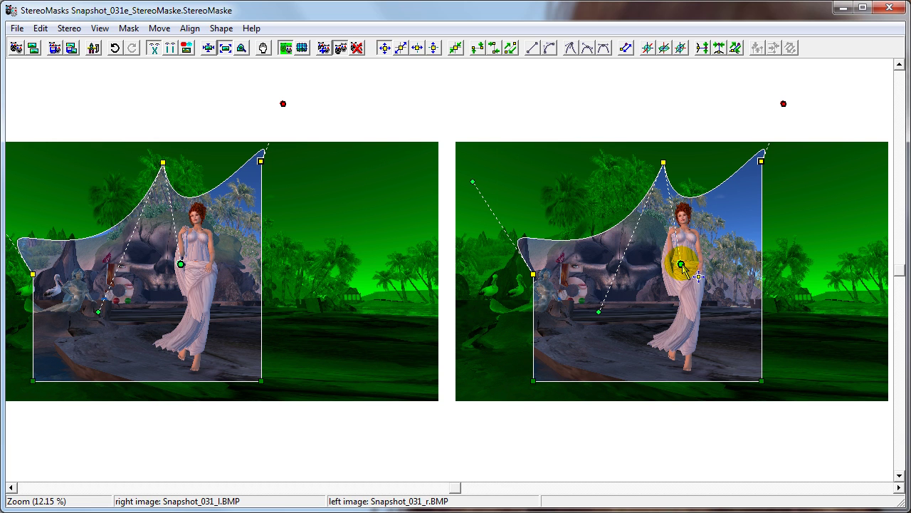
click(472, 181)
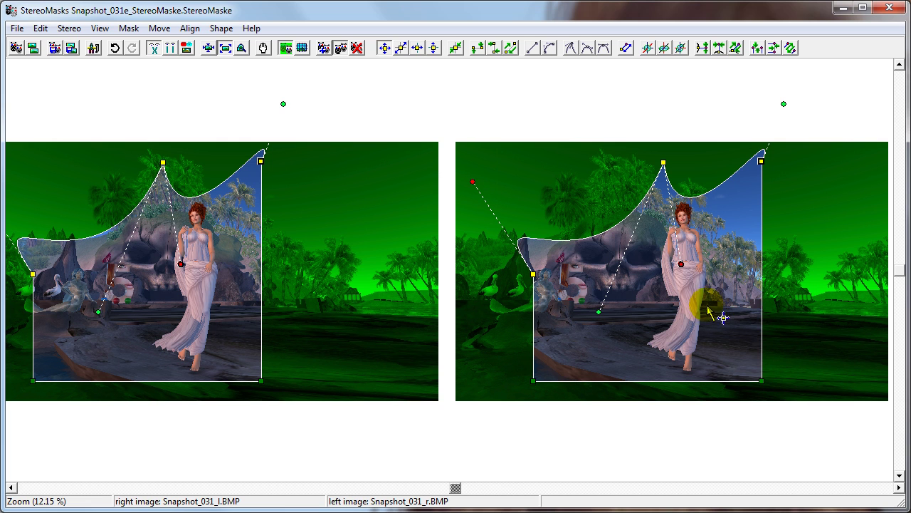
click(681, 264)
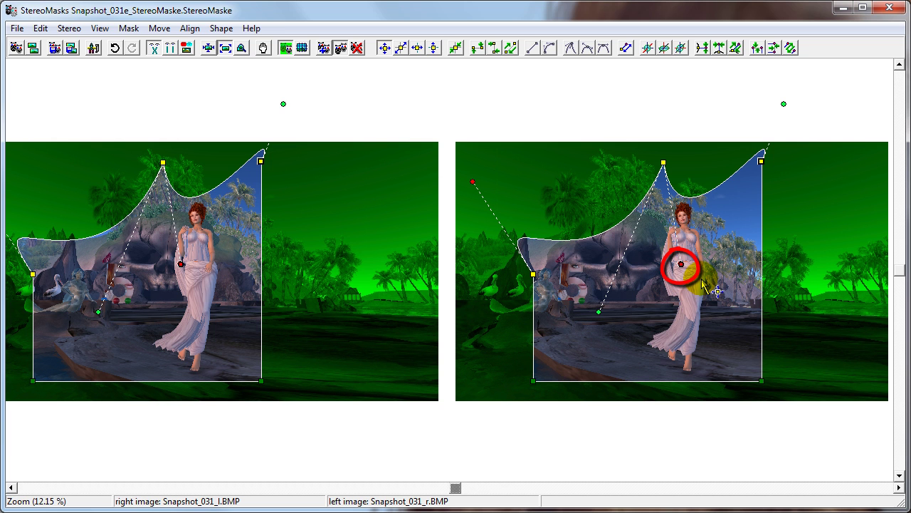
drag(681, 265, 644, 261)
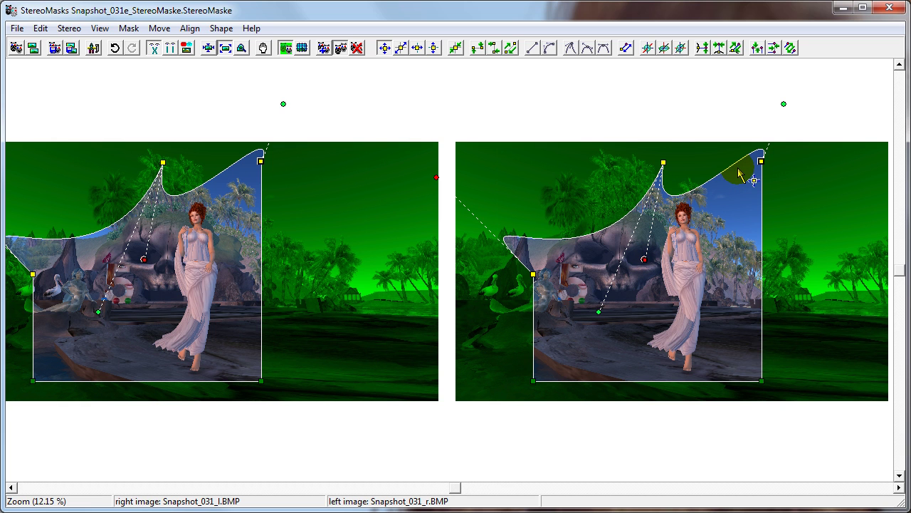
click(661, 166)
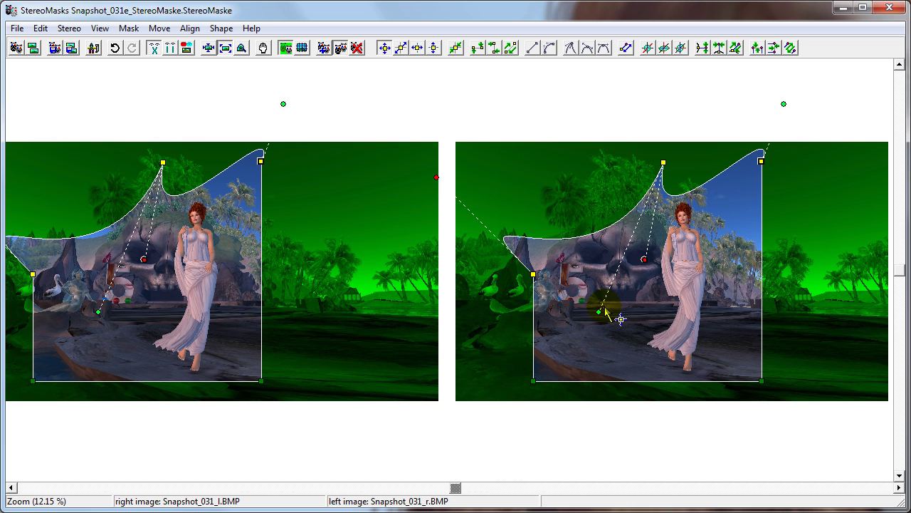
drag(599, 311, 704, 244)
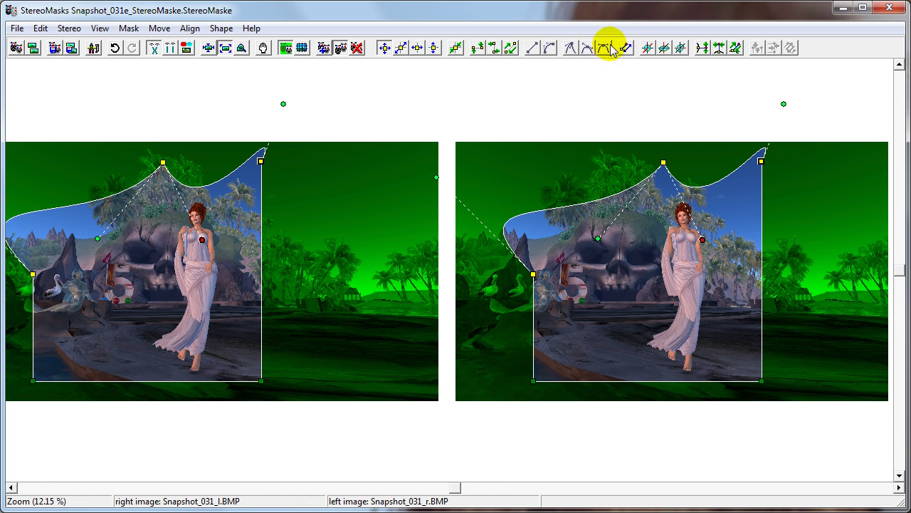
Step: Apply Symmetric control point to the selected point, leaving the outline unchanged
mouse_move(610, 48)
mouse_down()
mouse_move(587, 37)
mouse_move(569, 51)
mouse_move(599, 61)
mouse_move(606, 47)
mouse_move(592, 37)
mouse_move(566, 44)
mouse_move(578, 63)
mouse_up()
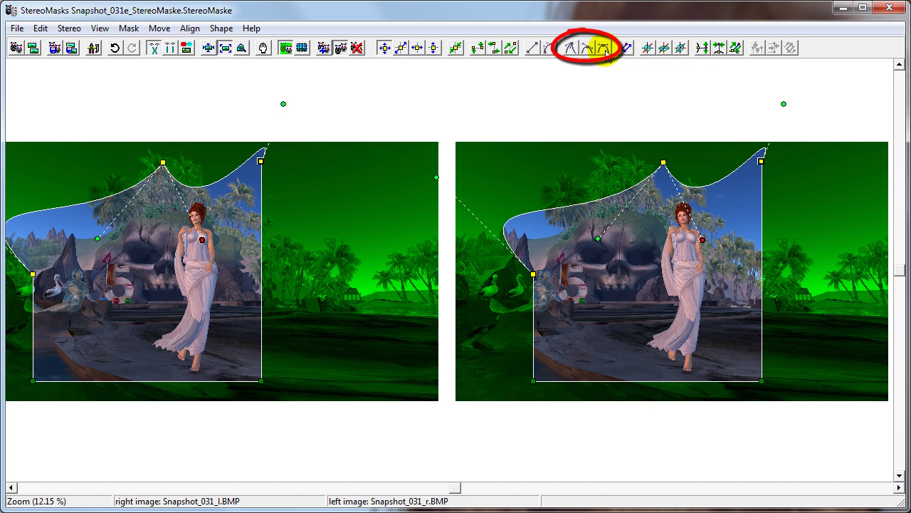
click(221, 30)
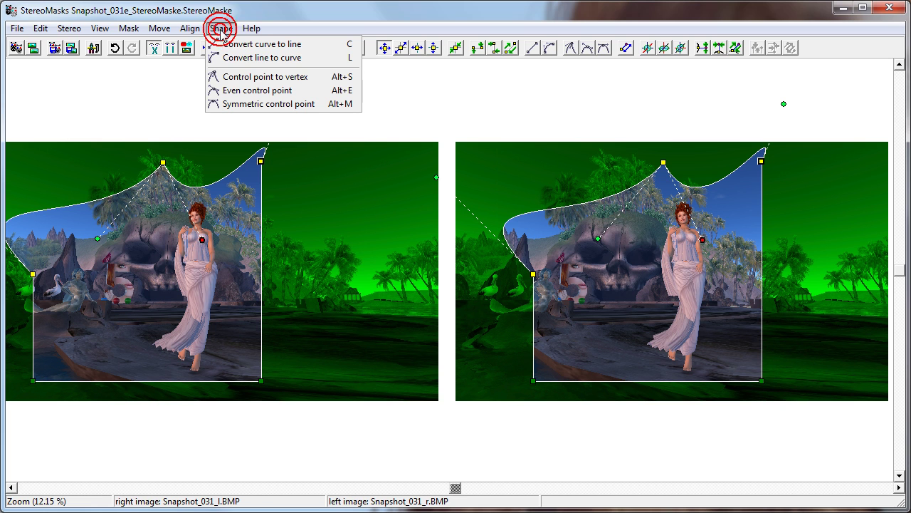
click(228, 107)
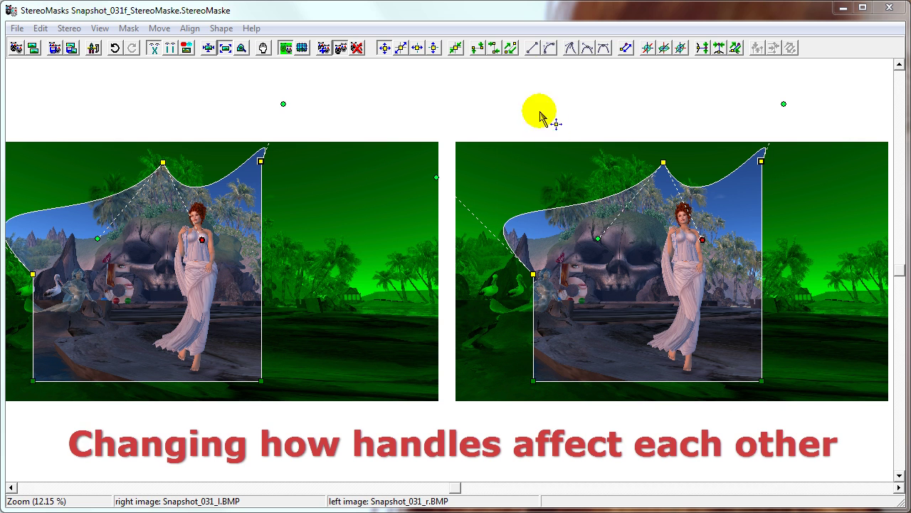
Step: Make the peak a vertex and drag its left and right handles separately to reshape both curves
click(569, 47)
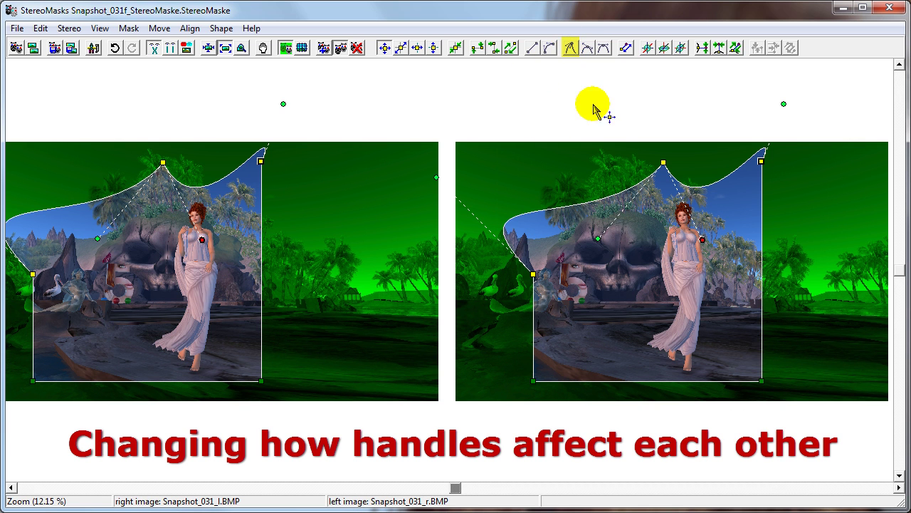
click(598, 238)
mouse_move(597, 235)
mouse_down()
mouse_move(560, 202)
mouse_move(582, 175)
mouse_move(559, 204)
mouse_move(606, 248)
mouse_up()
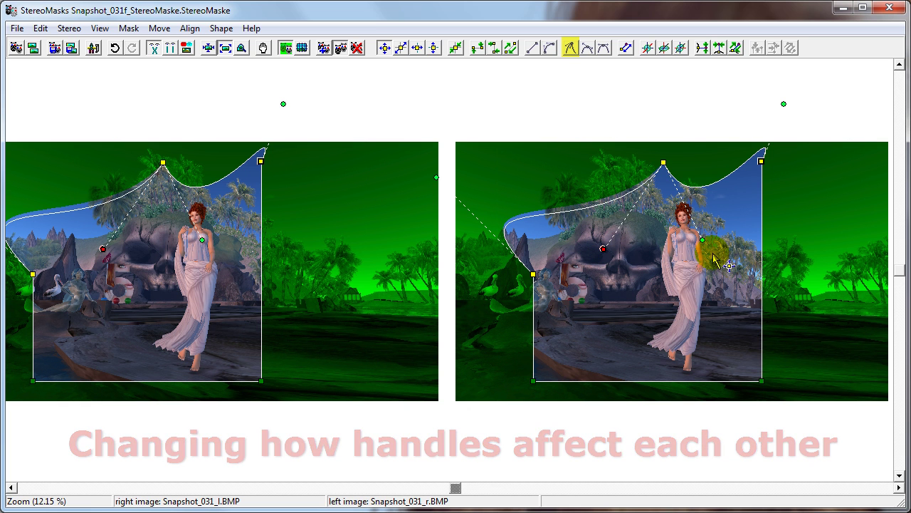
drag(703, 240, 717, 222)
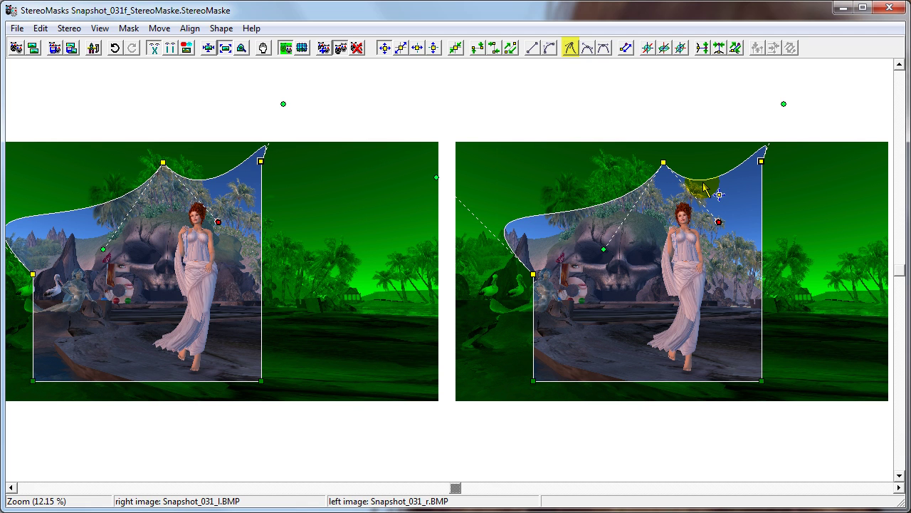
Step: Make the peak's handles even and pull its right handle in for a gentler rise to the corner
click(587, 48)
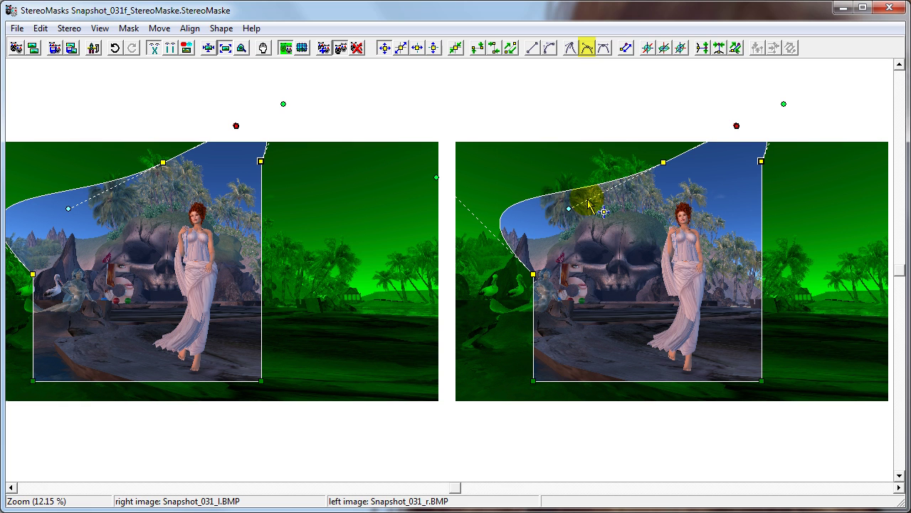
click(737, 127)
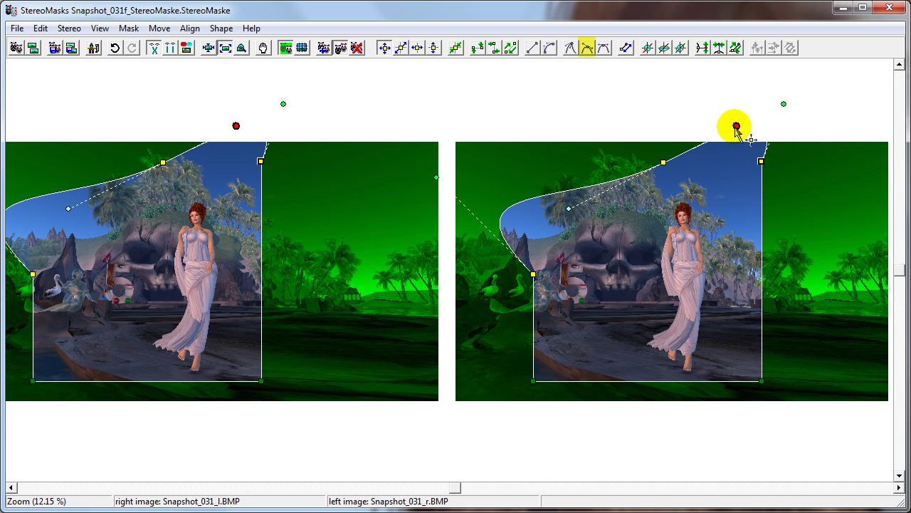
drag(736, 126, 742, 216)
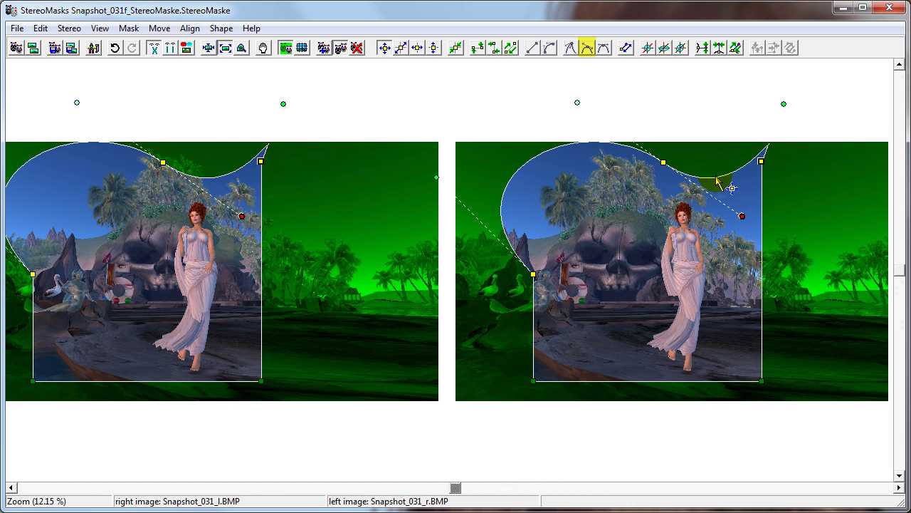
mouse_move(742, 213)
mouse_down()
mouse_move(703, 193)
mouse_move(820, 271)
mouse_move(706, 185)
mouse_move(804, 249)
mouse_move(709, 187)
mouse_up()
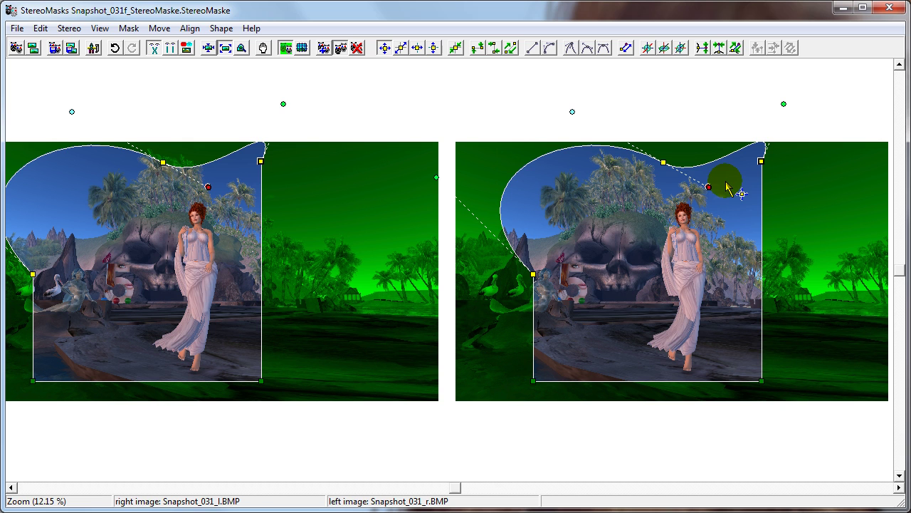
Step: Make the top point's handles symmetric and swing them into a pointed tip above the top-right corner
click(605, 49)
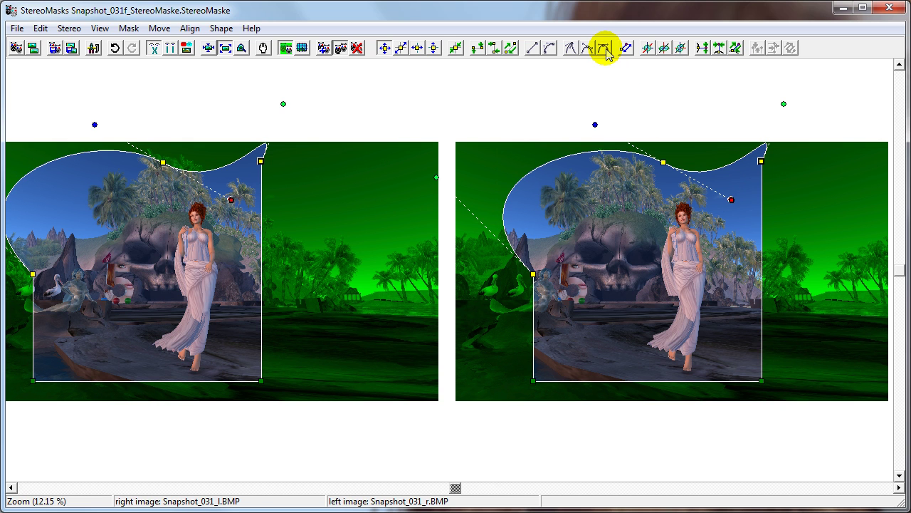
drag(732, 201, 756, 190)
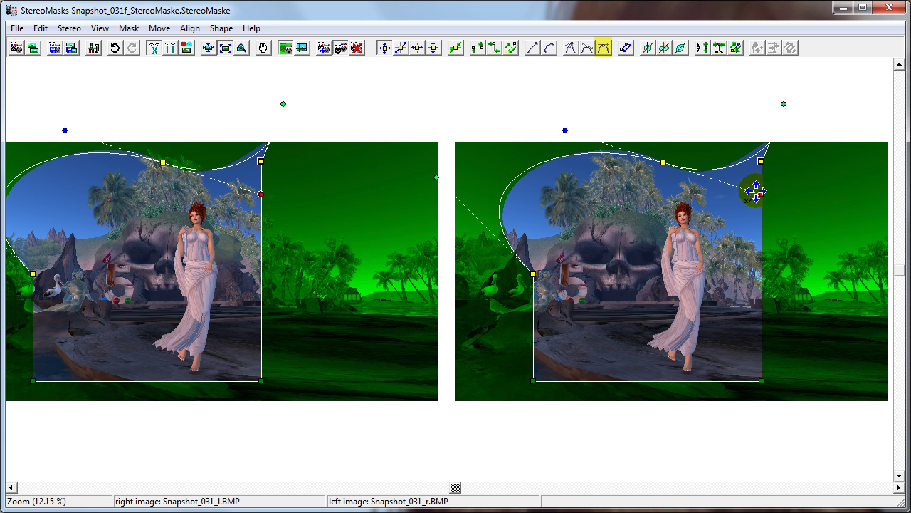
click(571, 132)
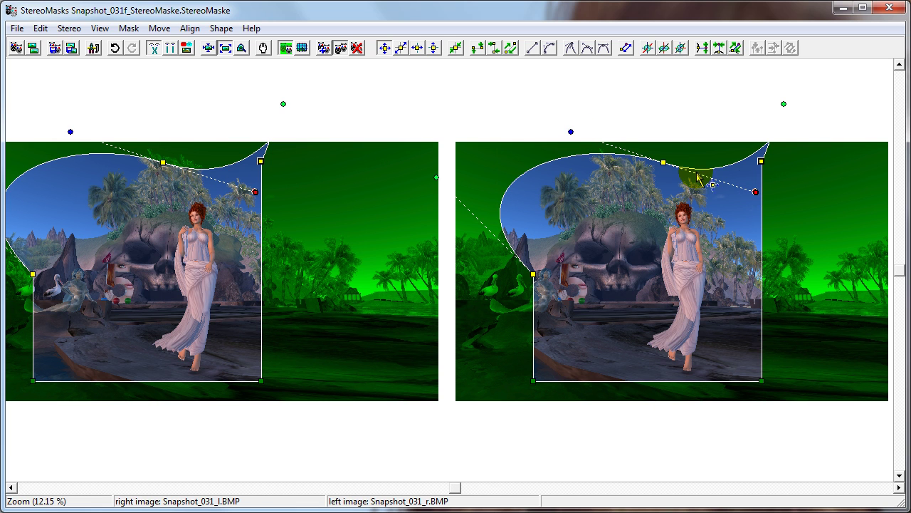
click(572, 131)
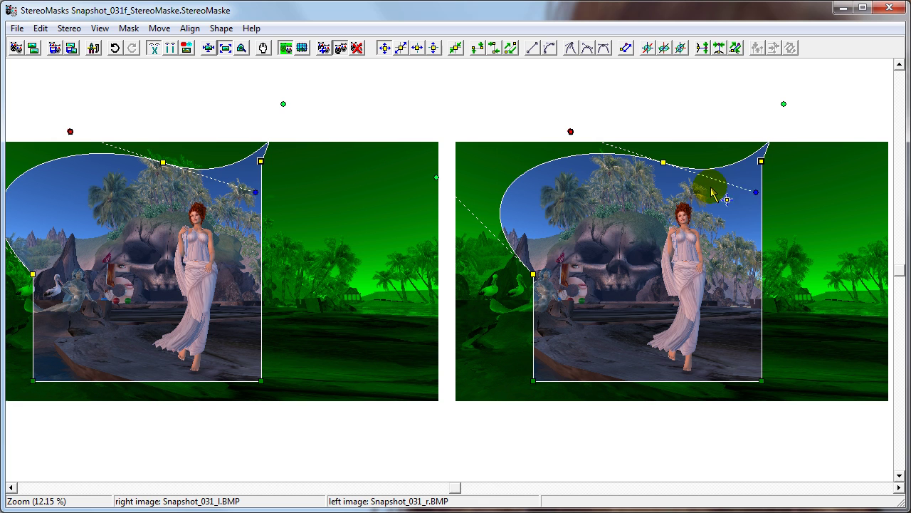
click(754, 191)
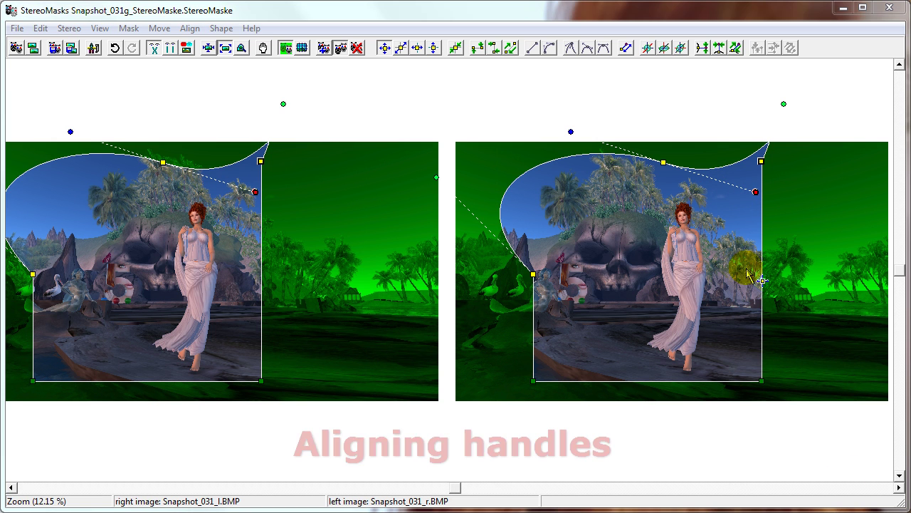
click(789, 106)
Step: Align the depth of the handle above the top-right corner with the reference handle
click(784, 105)
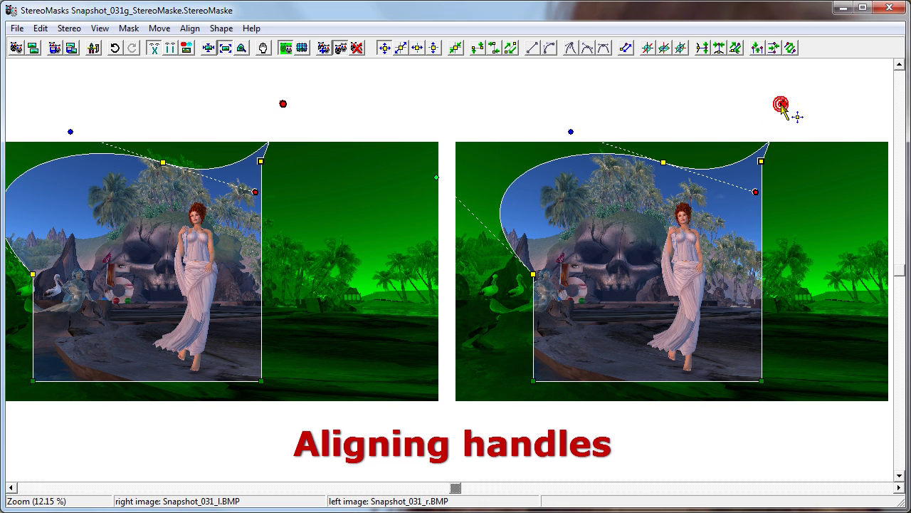
click(760, 56)
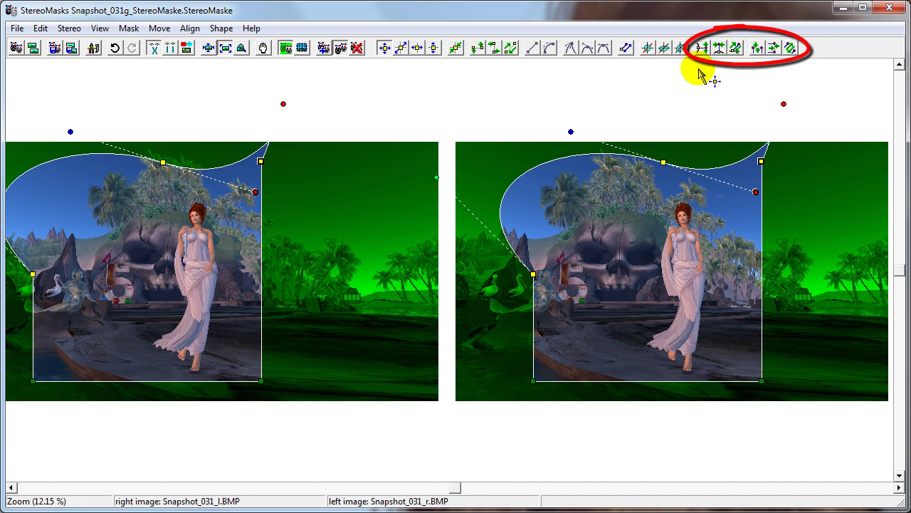
click(189, 29)
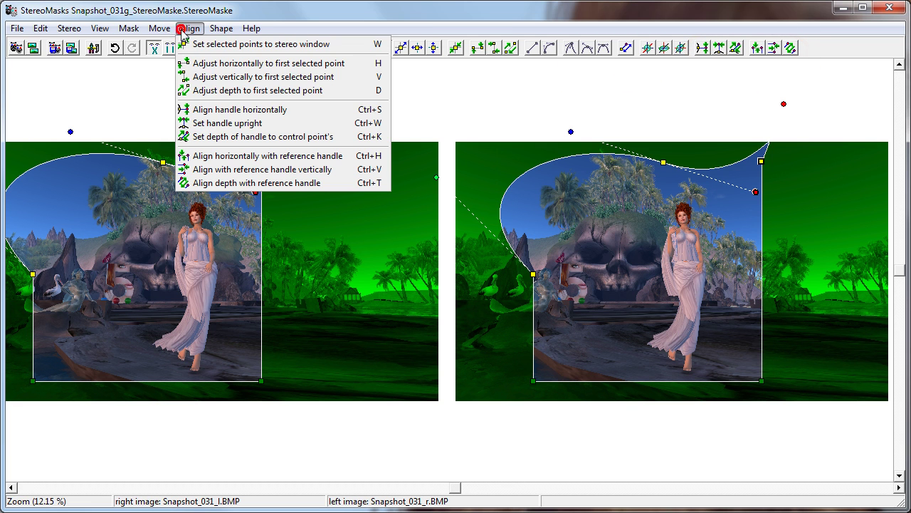
click(212, 184)
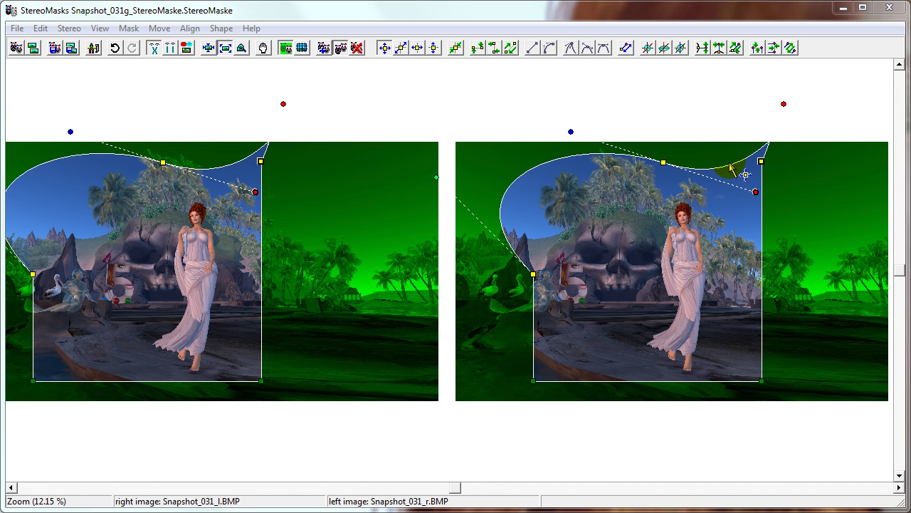
Step: Move the top-middle point down toward the woman's head
click(663, 162)
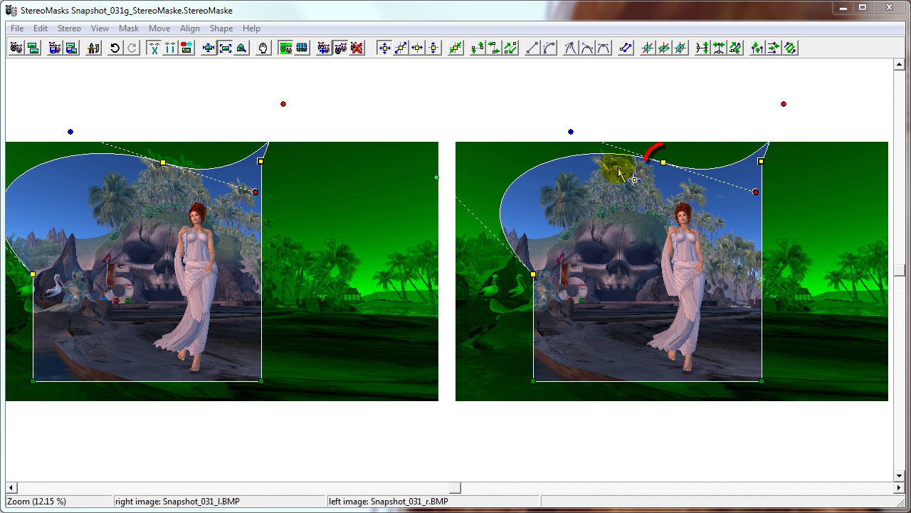
click(792, 221)
drag(663, 162, 641, 228)
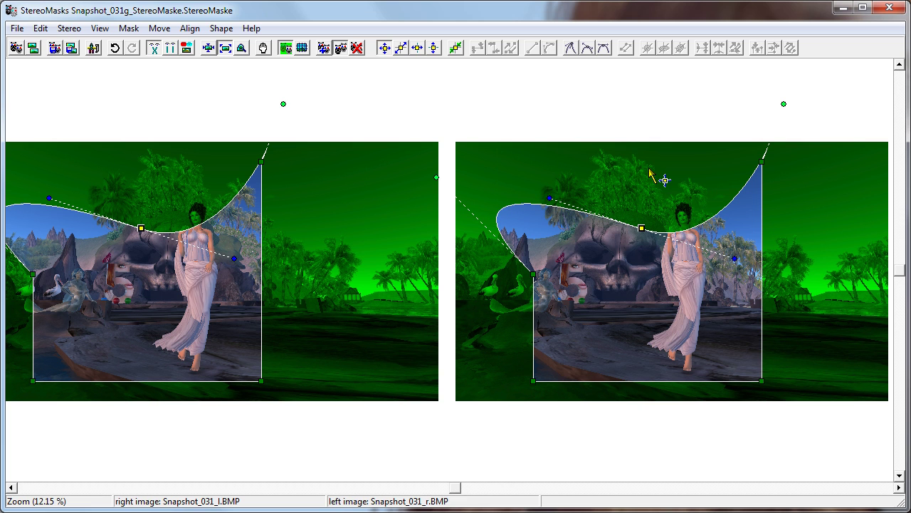
click(716, 264)
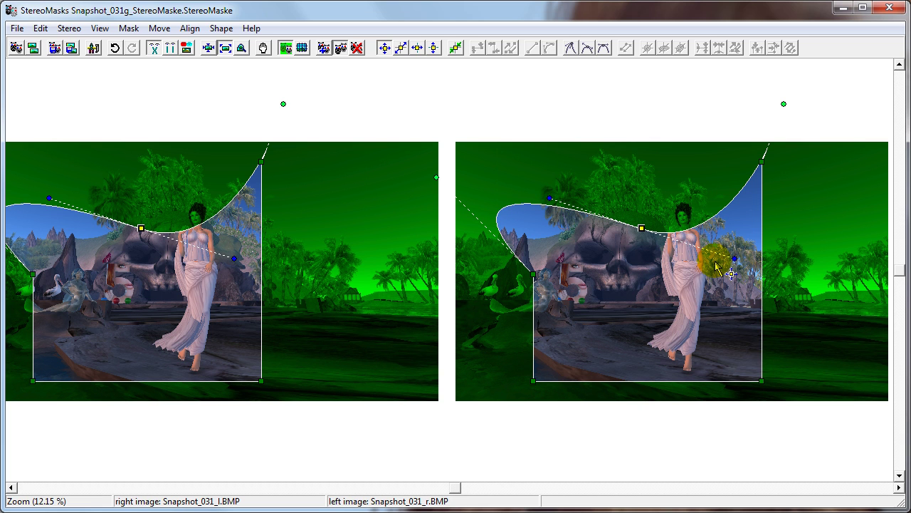
click(683, 253)
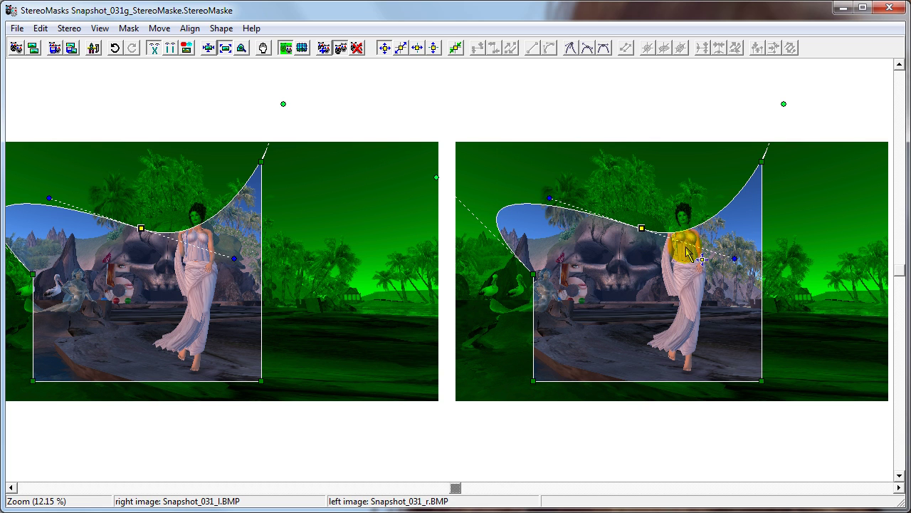
click(573, 220)
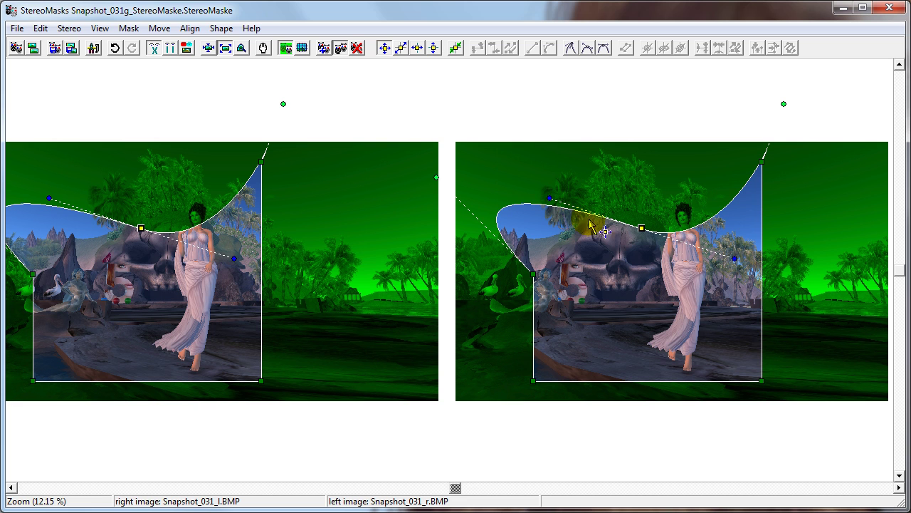
Step: Add a new point on the upper-left of the top curve and pull its tangent handle upward
click(571, 48)
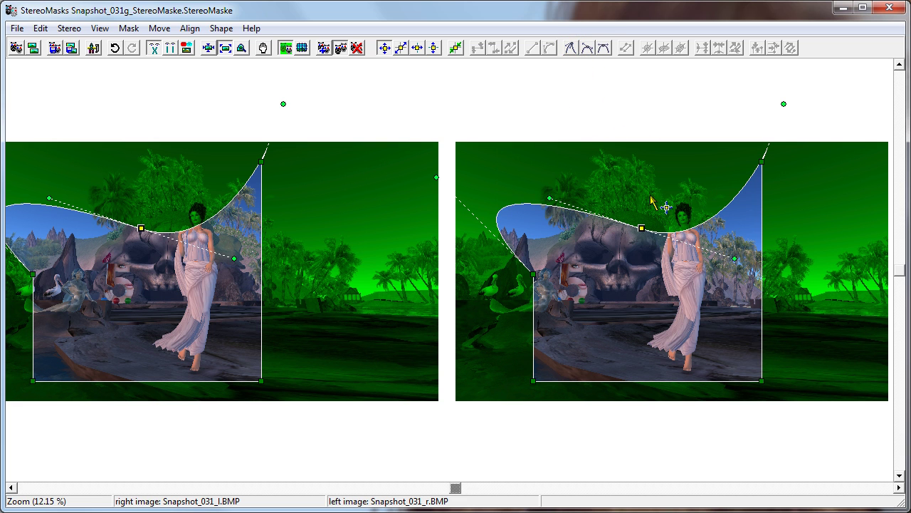
click(550, 207)
drag(740, 260, 687, 170)
click(696, 245)
click(687, 272)
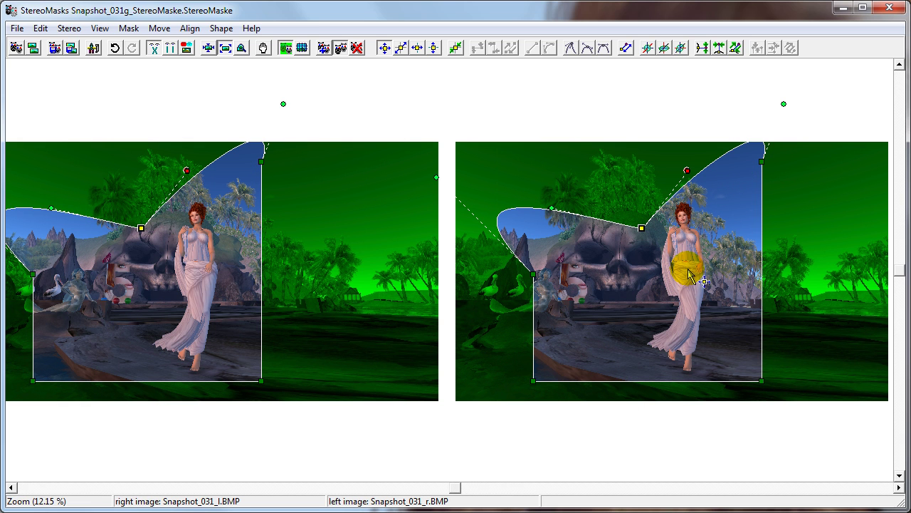
click(547, 206)
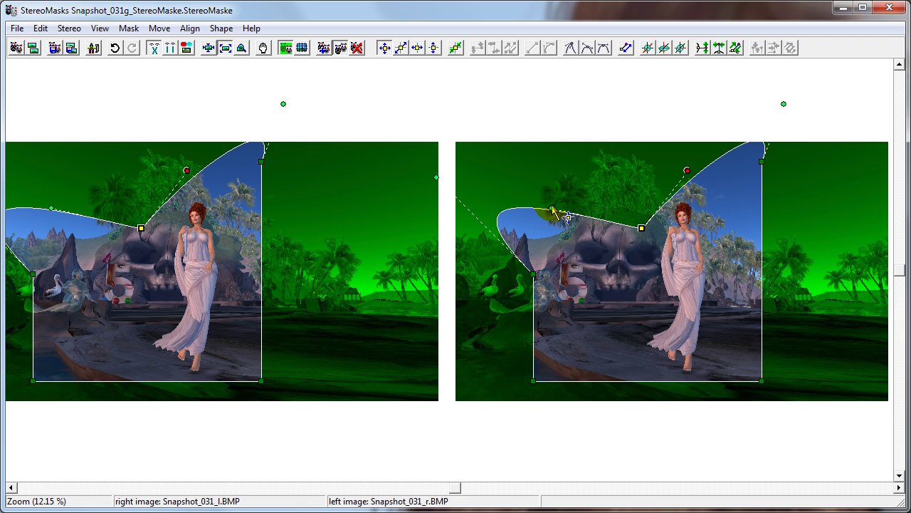
Step: Level the new point's handle horizontally and set its upper handle upright, forming a step
click(551, 207)
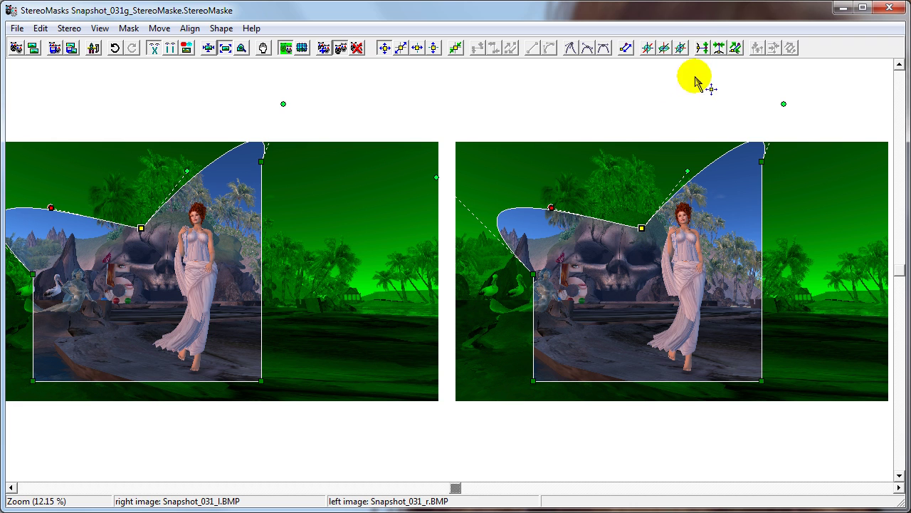
click(704, 47)
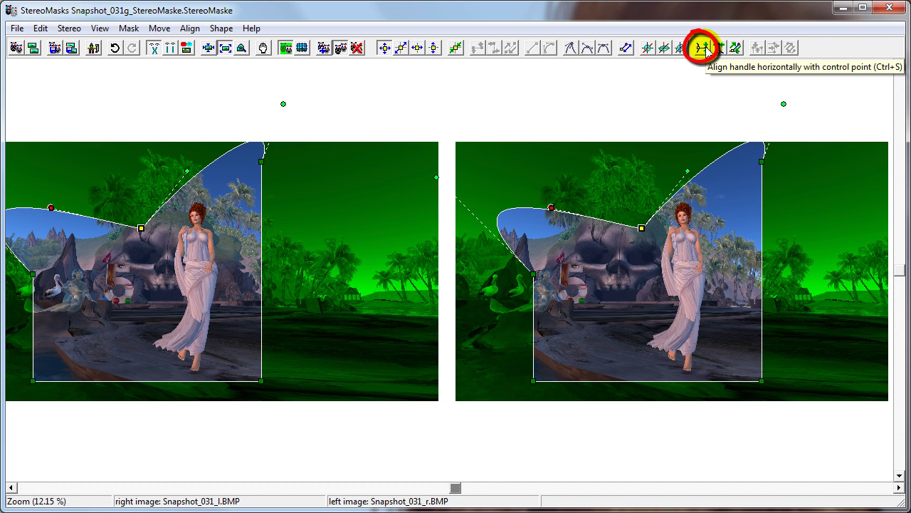
click(191, 29)
click(204, 110)
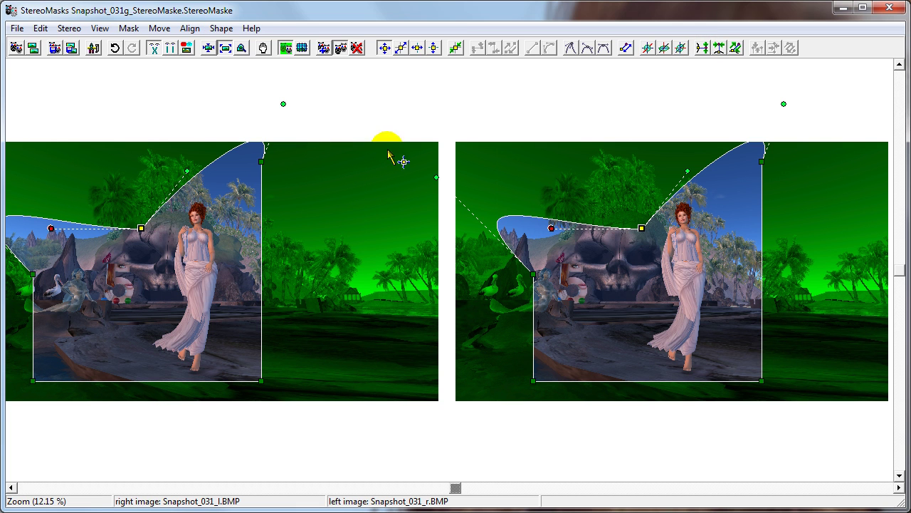
click(686, 171)
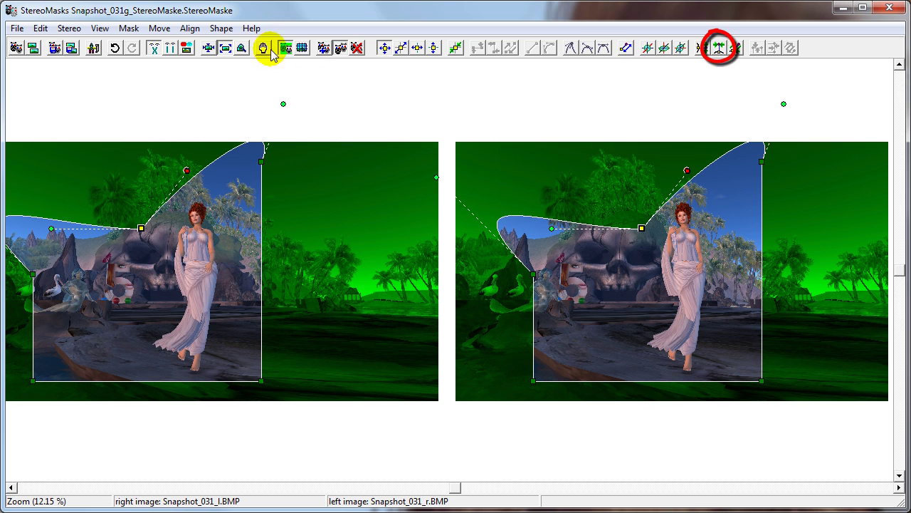
click(190, 28)
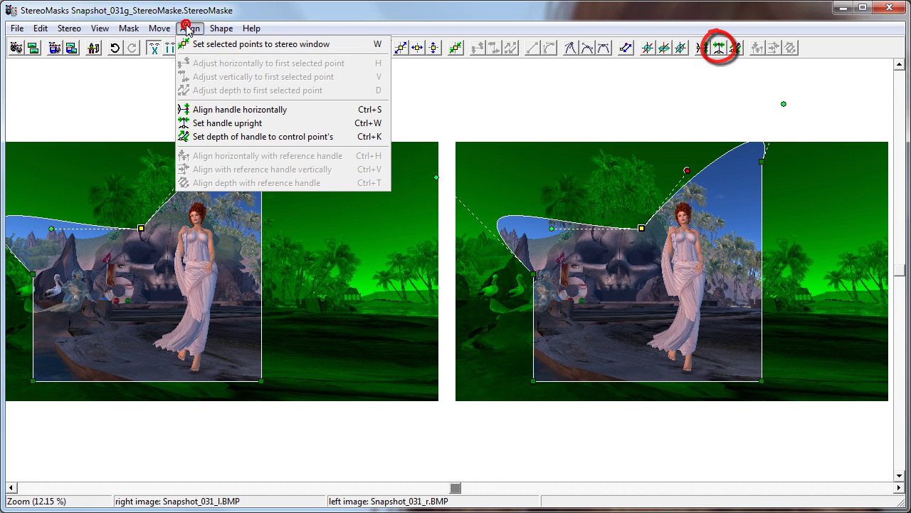
click(215, 124)
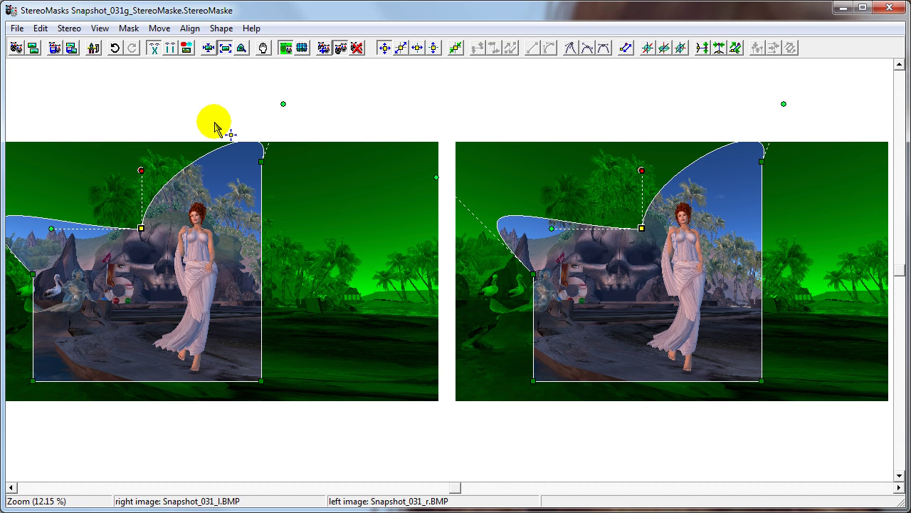
Step: Level the left-edge point's long handle horizontally with the ledge's reference handle
click(552, 229)
click(552, 229)
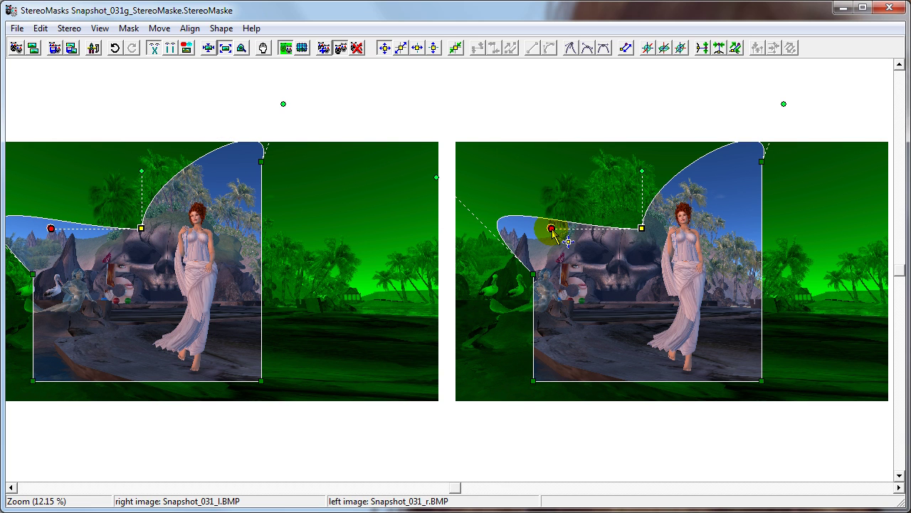
click(435, 178)
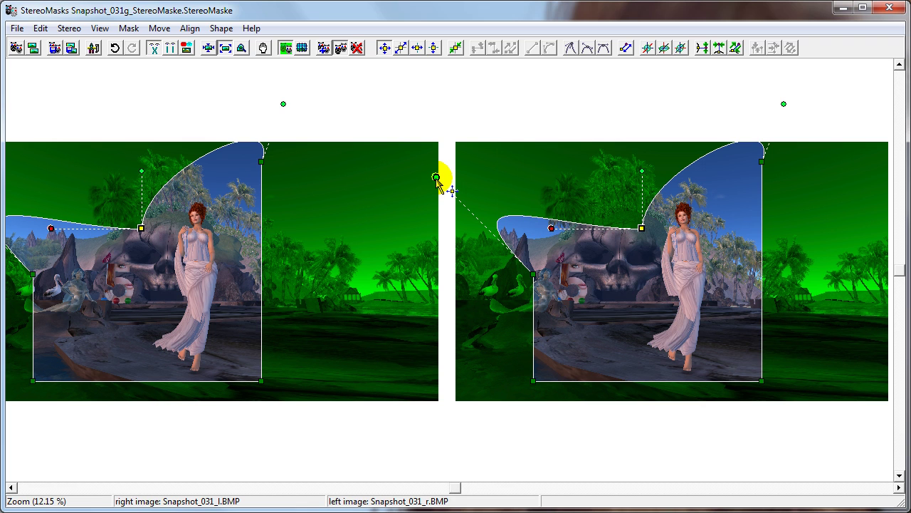
click(436, 177)
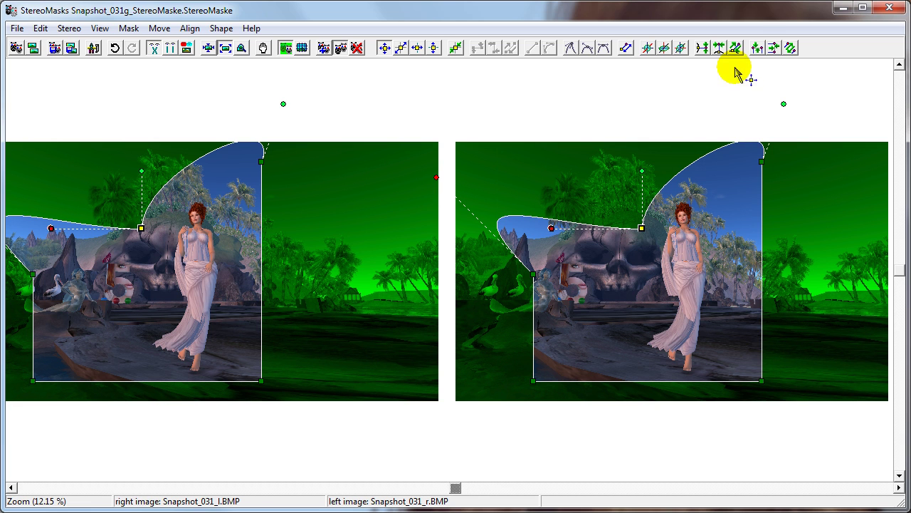
click(756, 48)
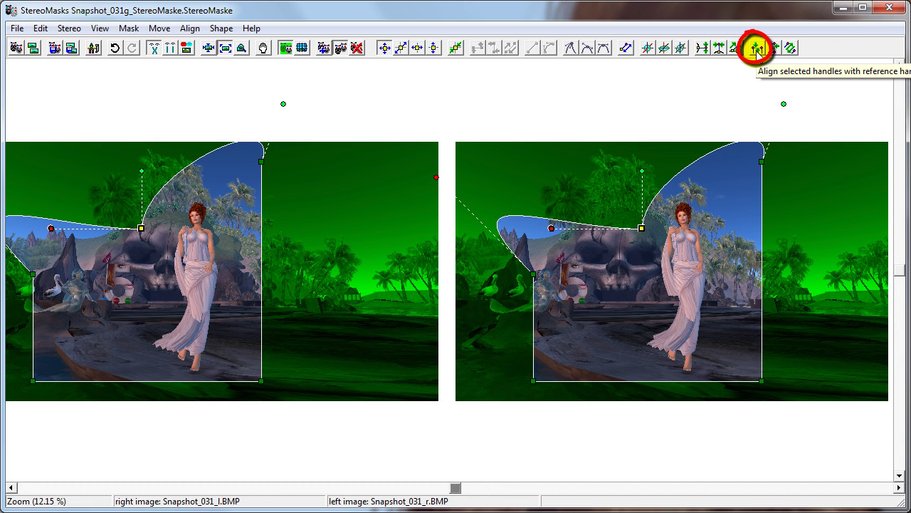
click(189, 29)
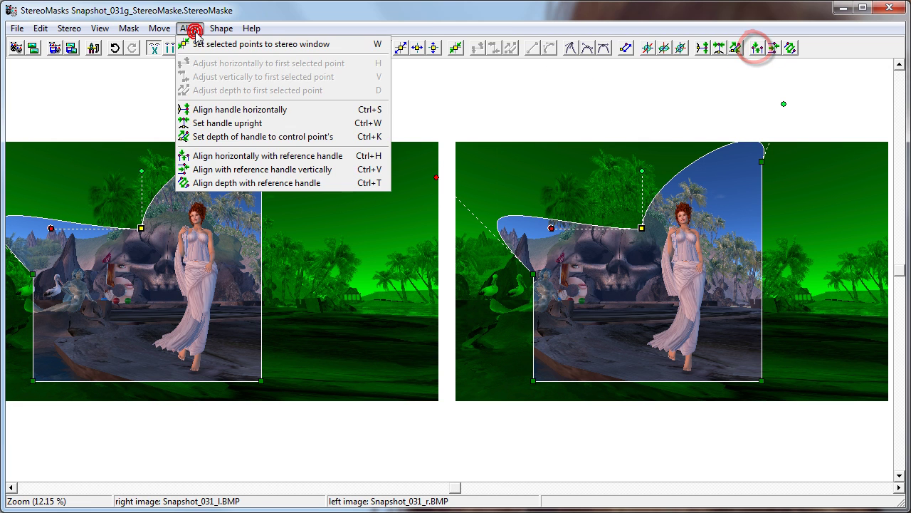
click(191, 156)
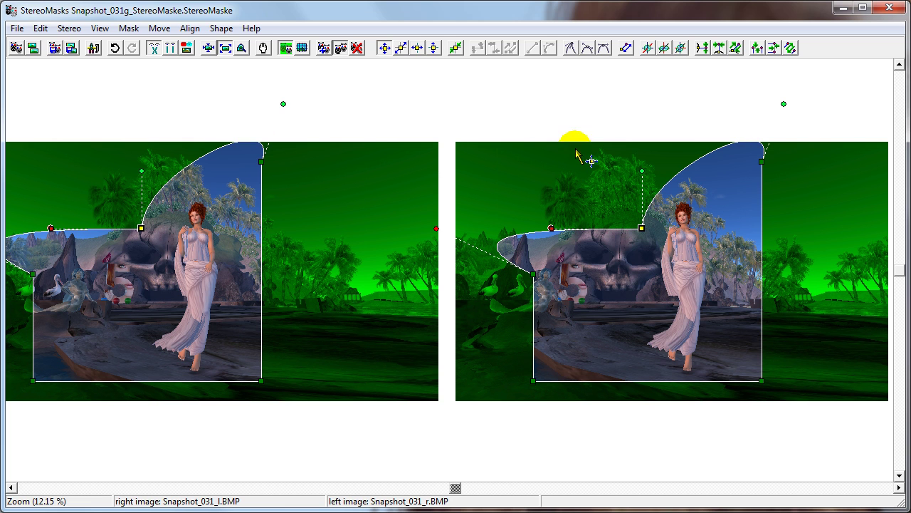
Step: Align the top-right corner handle vertically with the step point's upright reference handle
click(641, 171)
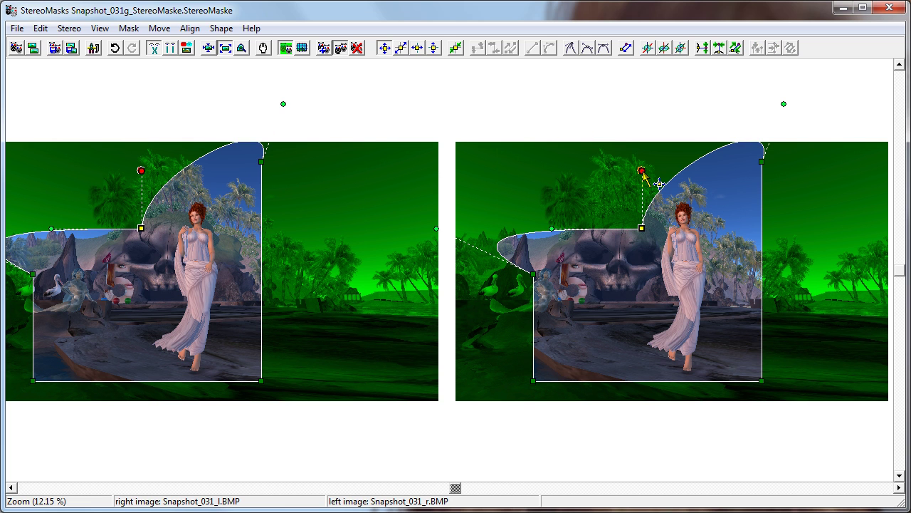
click(784, 104)
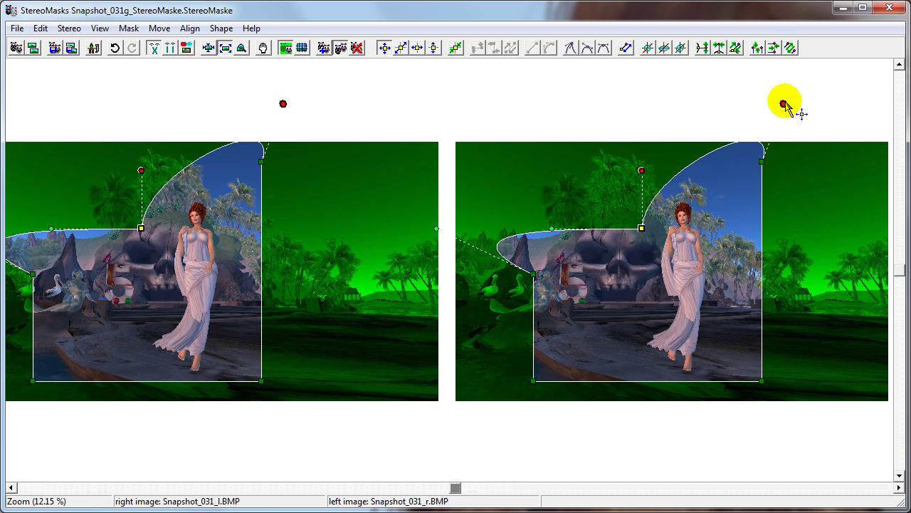
click(773, 48)
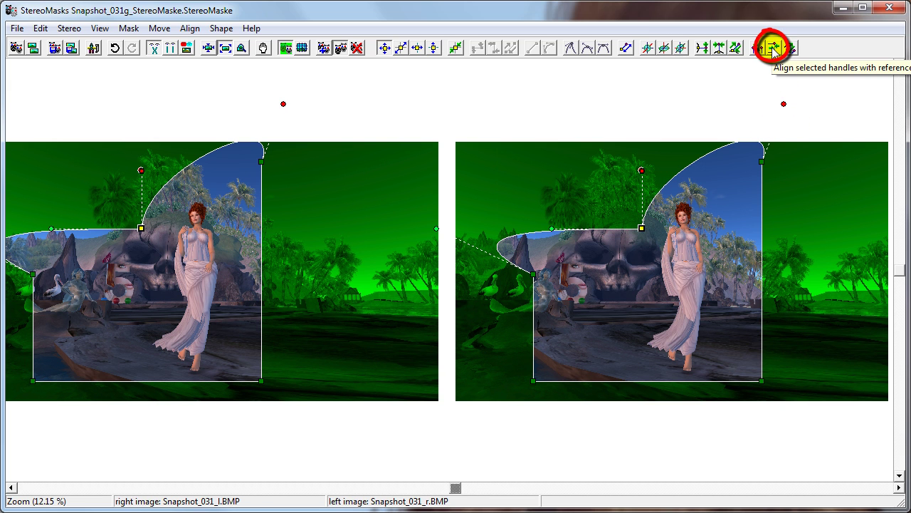
click(189, 28)
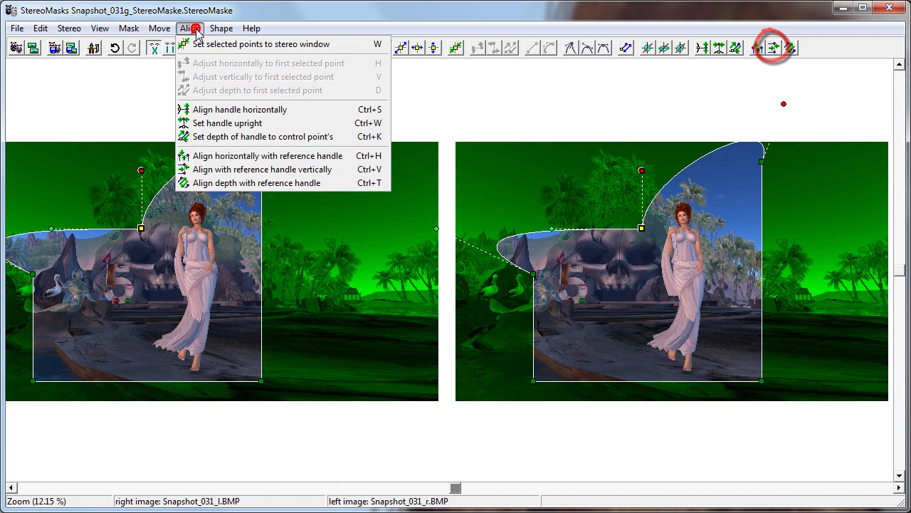
click(188, 172)
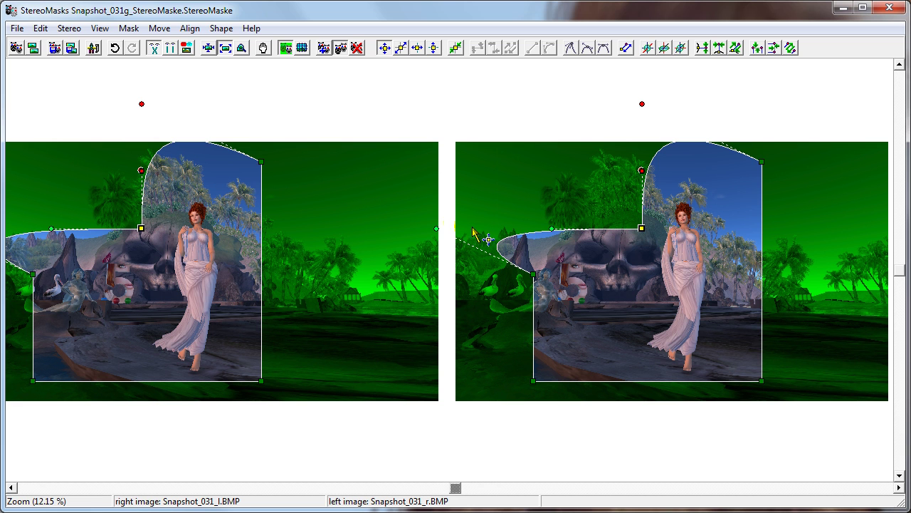
Step: Round the ledge with the left-edge handle and lower the top-right corner's handle to flatten the top
click(437, 228)
drag(437, 229, 497, 226)
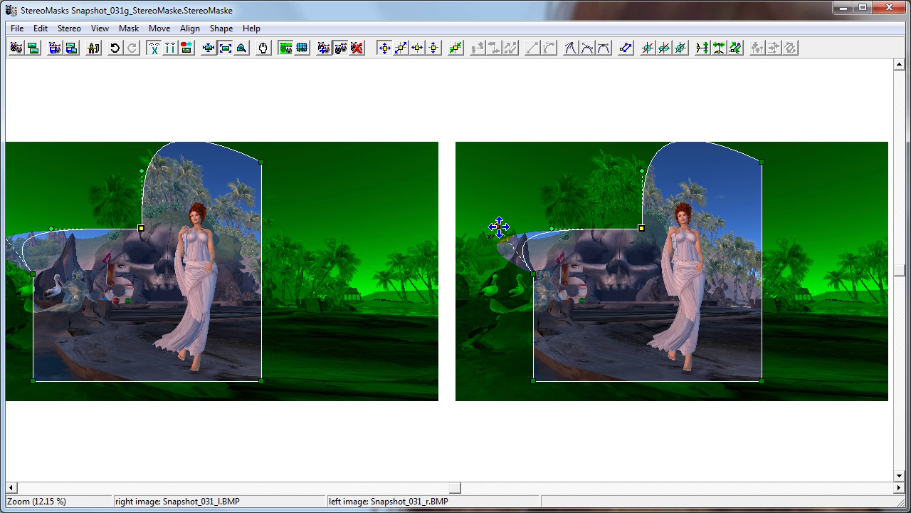
click(649, 154)
click(761, 161)
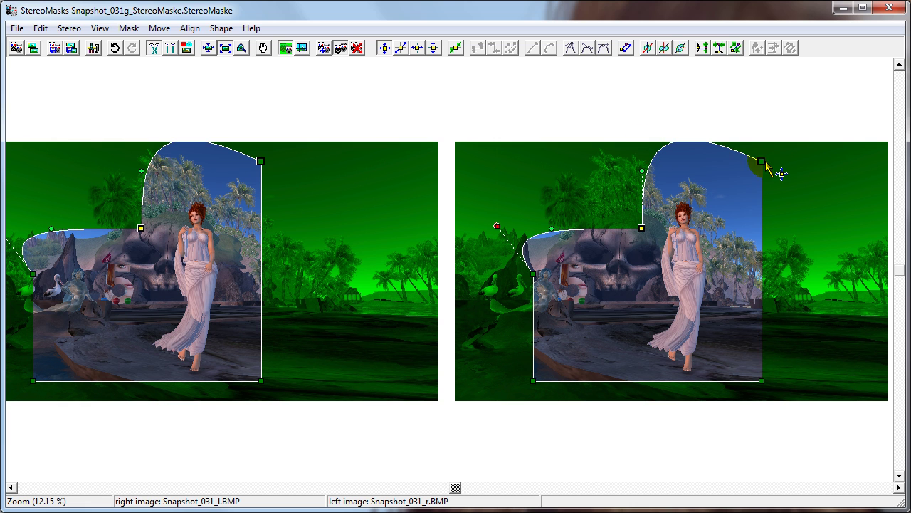
click(642, 110)
drag(642, 104, 640, 131)
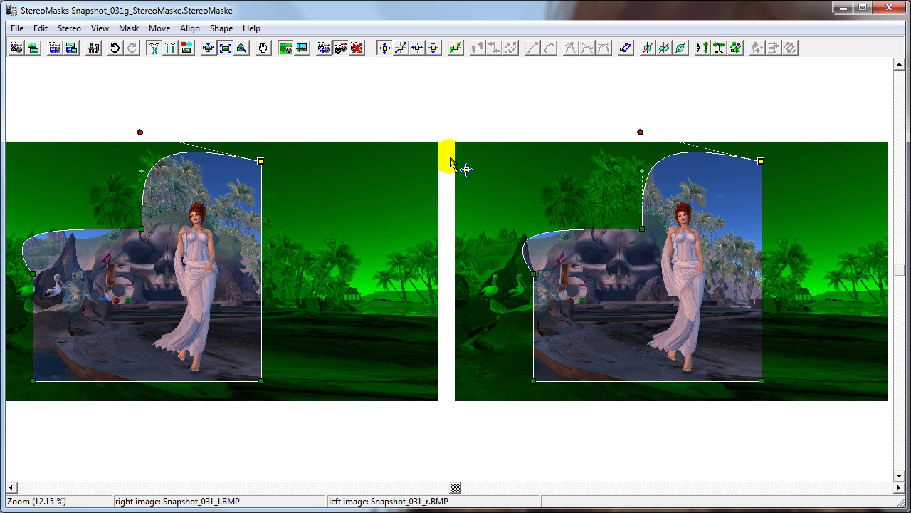
Step: Move the mask's left-edge point further down and set its handle upright
drag(533, 275, 535, 327)
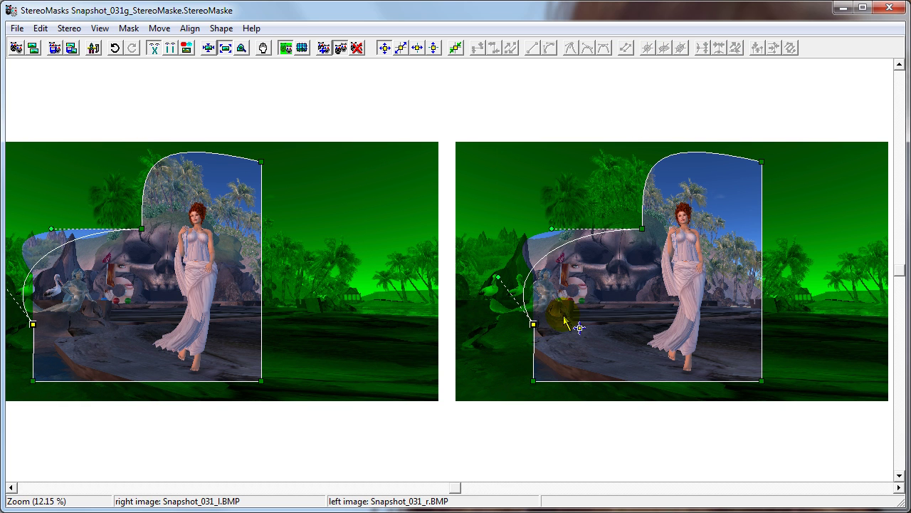
click(498, 276)
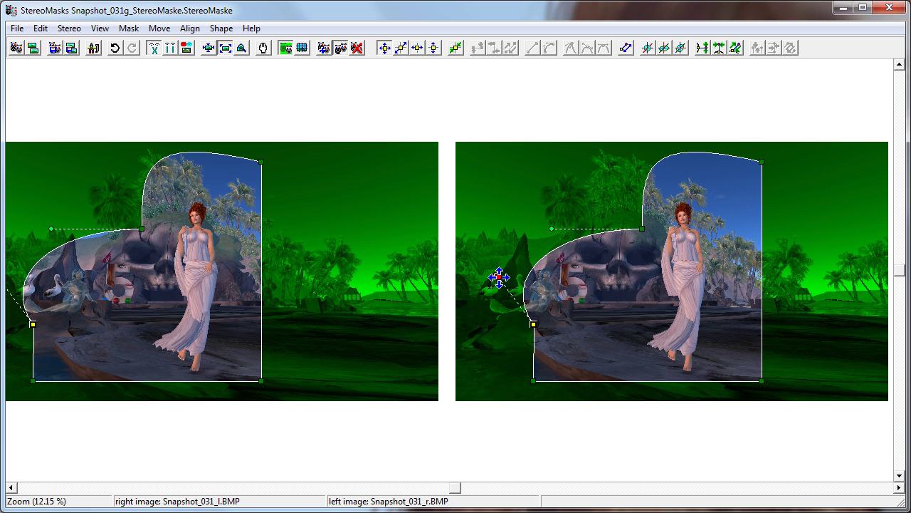
click(720, 49)
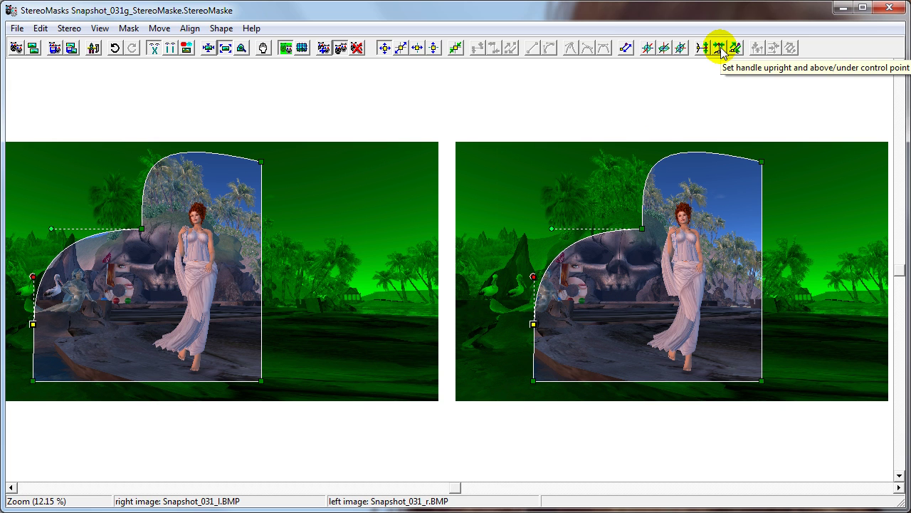